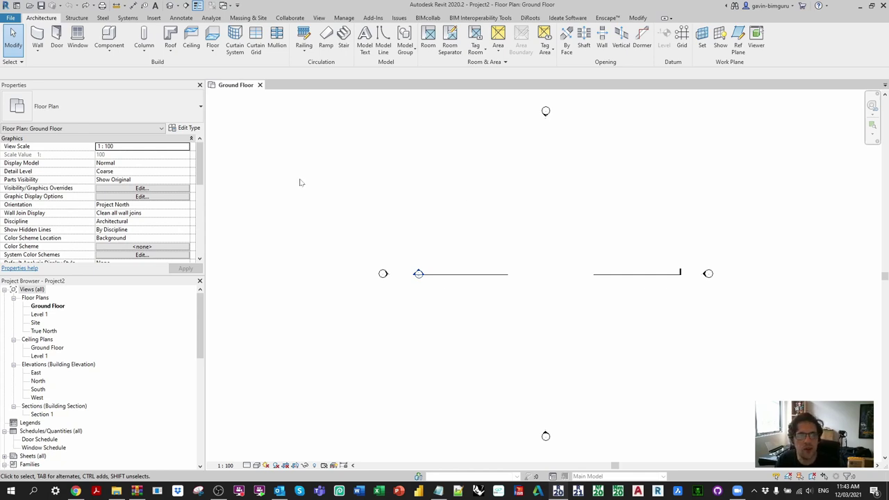
Duplicate the Generic 150mm floor type as a new type named Concrete 86mm.
click(214, 38)
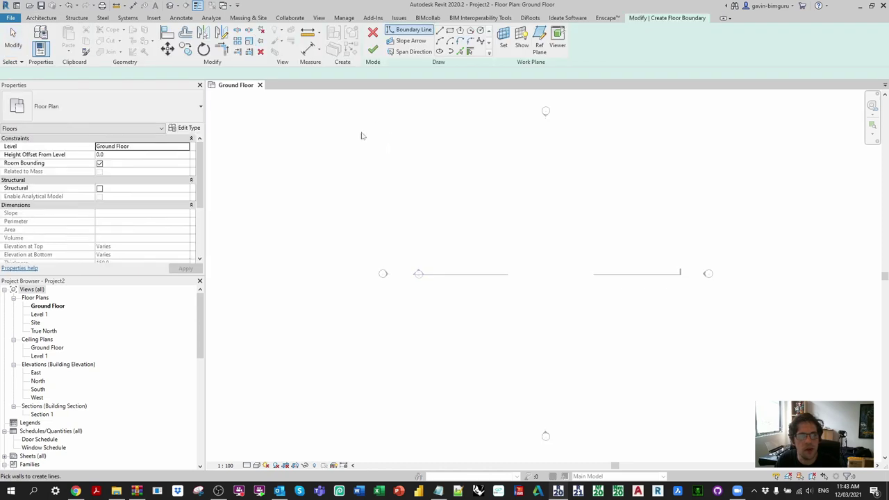
click(157, 102)
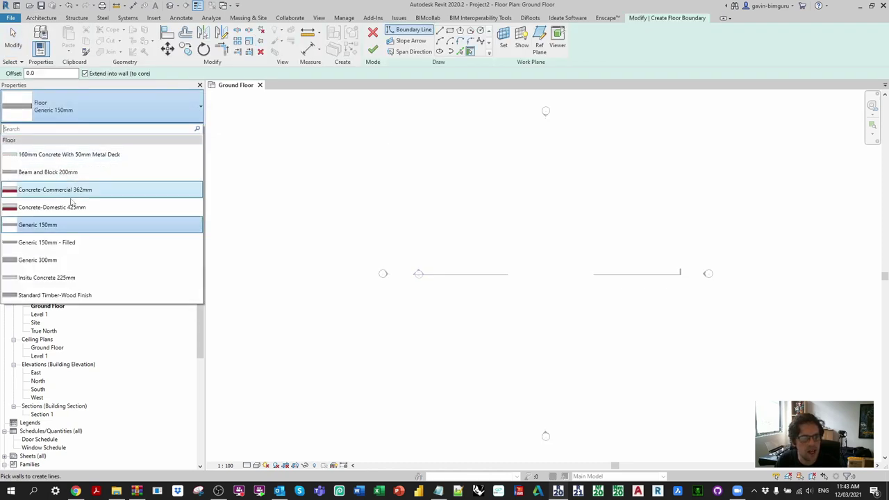
click(68, 226)
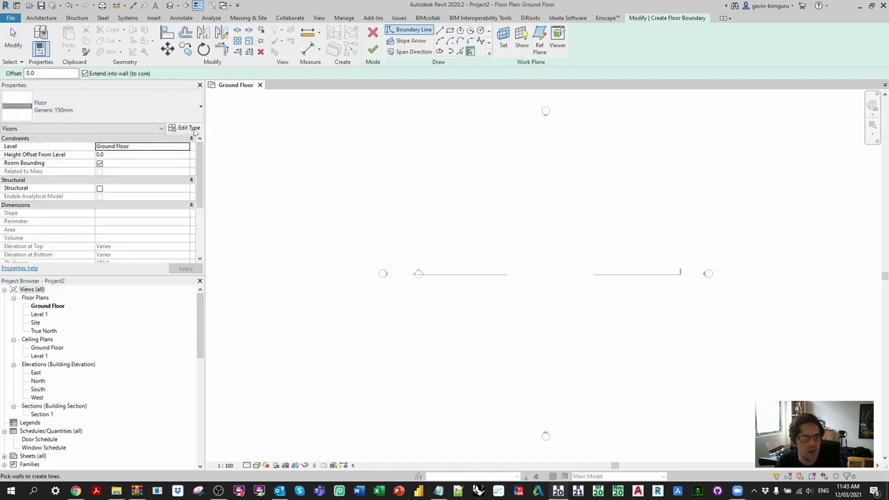
click(184, 127)
click(493, 90)
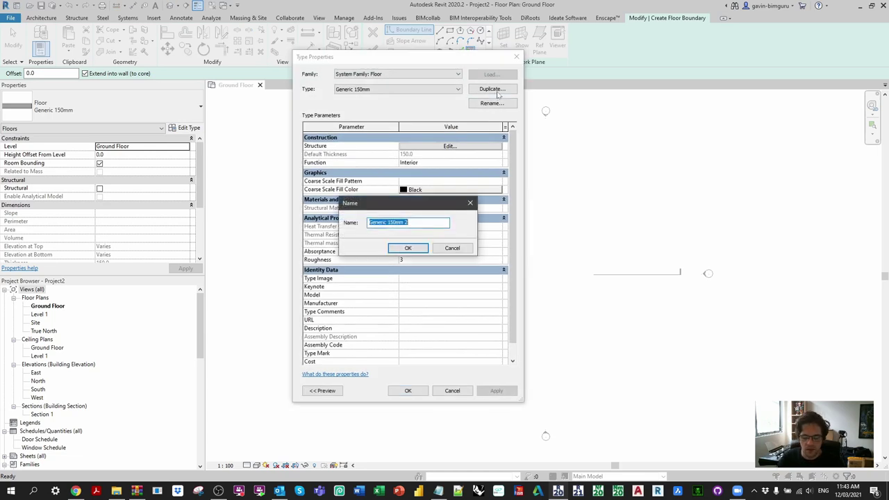
text(Co)
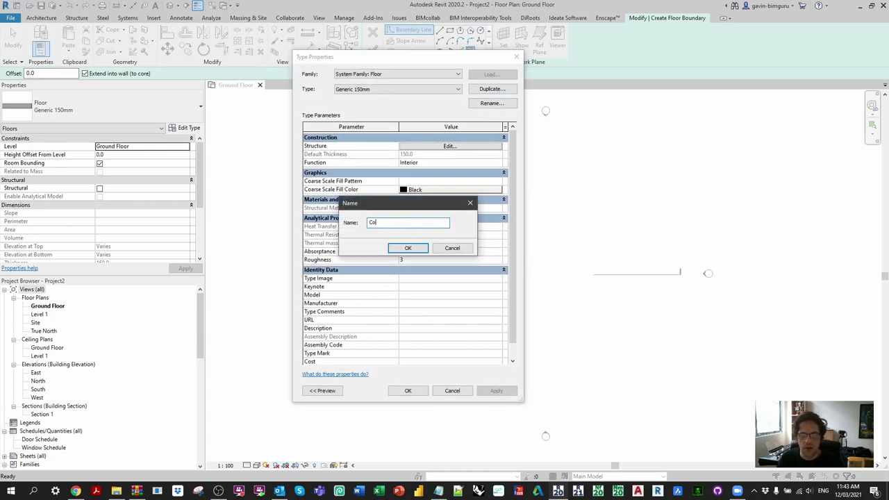
text(ncrete 86mm)
key(Return)
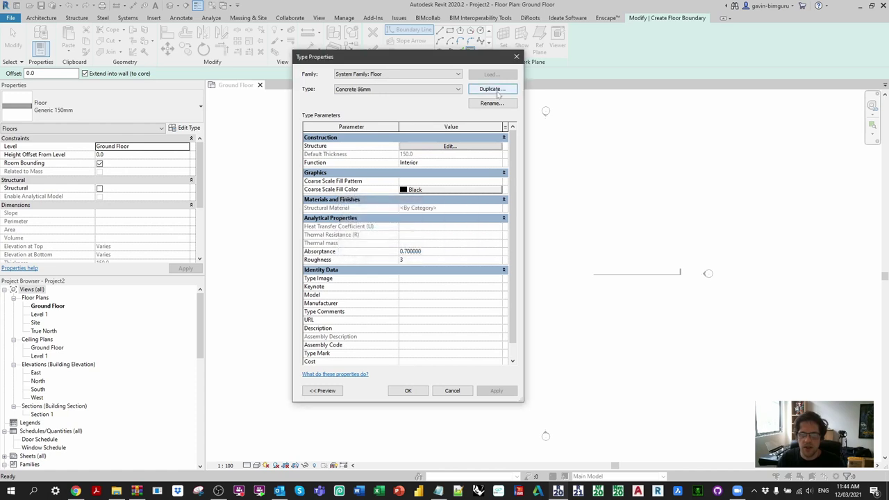
Set the Concrete 86mm structure layer material to Concrete, Cast In Situ.
click(449, 147)
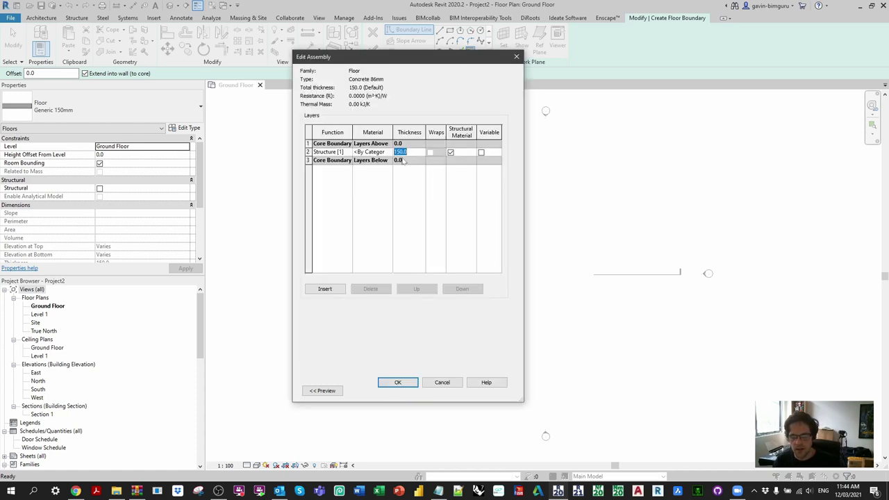
click(373, 152)
click(388, 151)
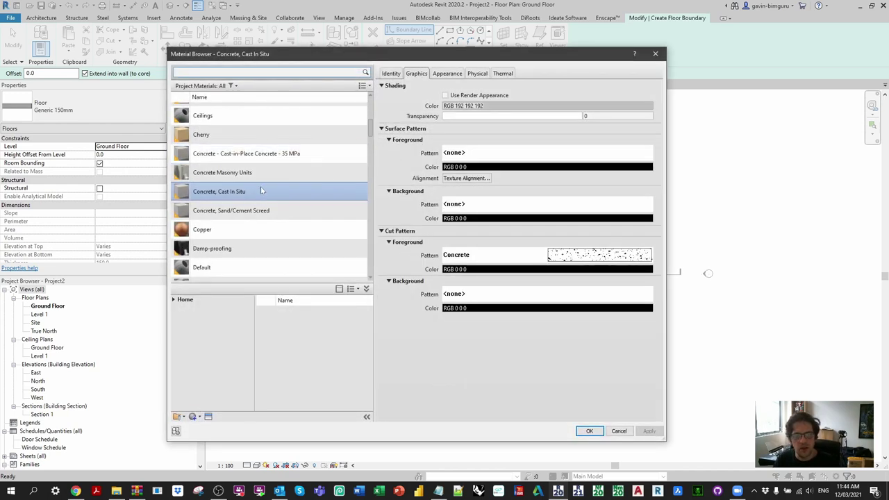
click(589, 430)
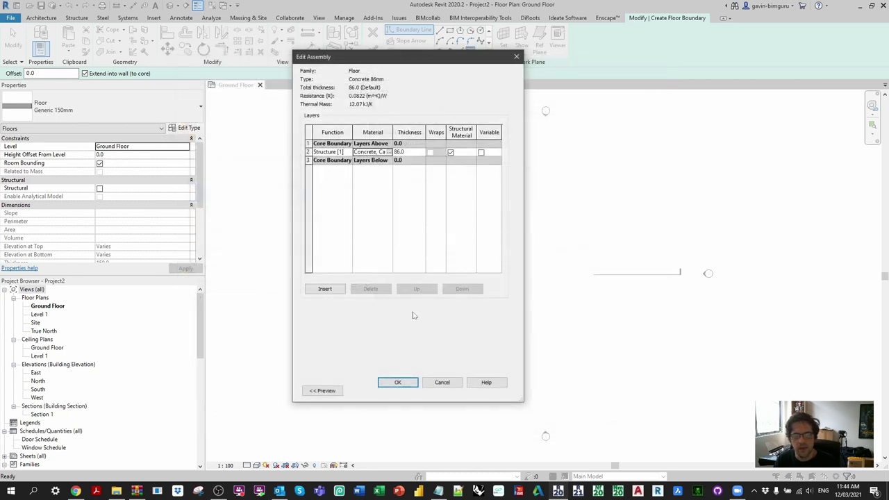
click(411, 383)
click(408, 391)
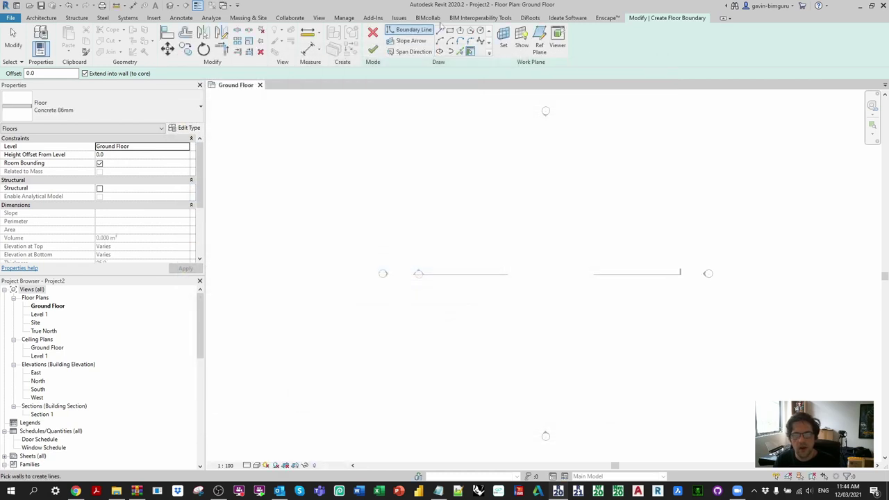
Sketch a rectangular boundary and finish the 84.660 m² floor on the Ground Floor.
click(514, 256)
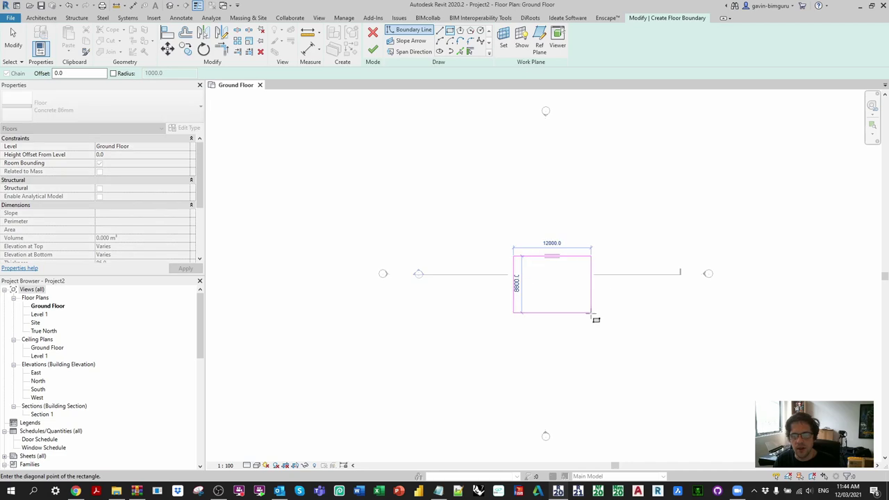
click(579, 309)
click(373, 50)
scroll(527, 268, up, 5)
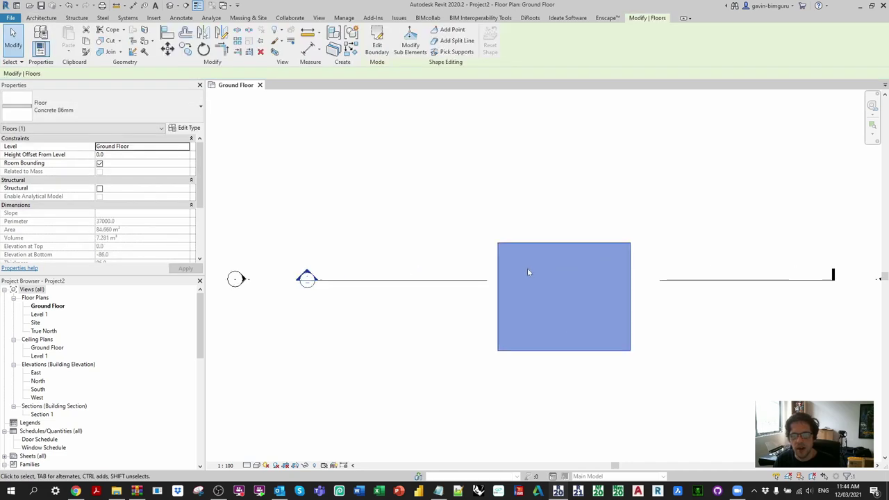
click(490, 180)
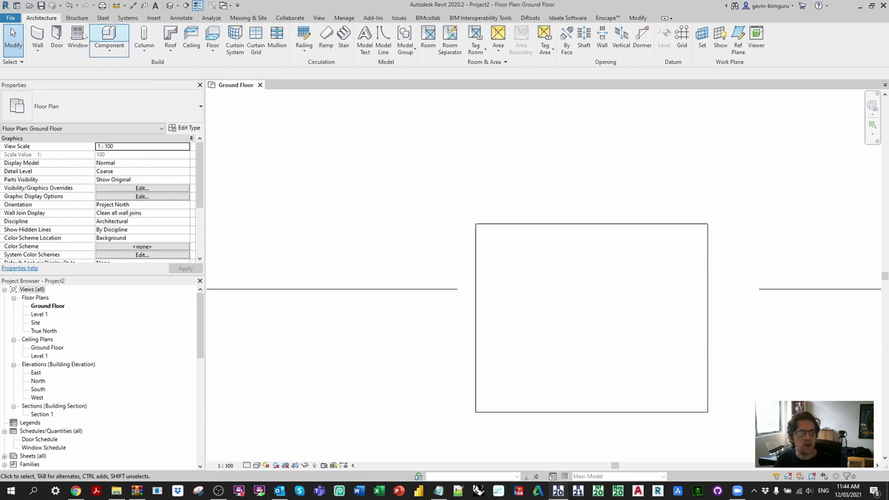
Start a new family from the Metric Profile.rft template in the Default folder.
click(12, 17)
mouse_move(30, 53)
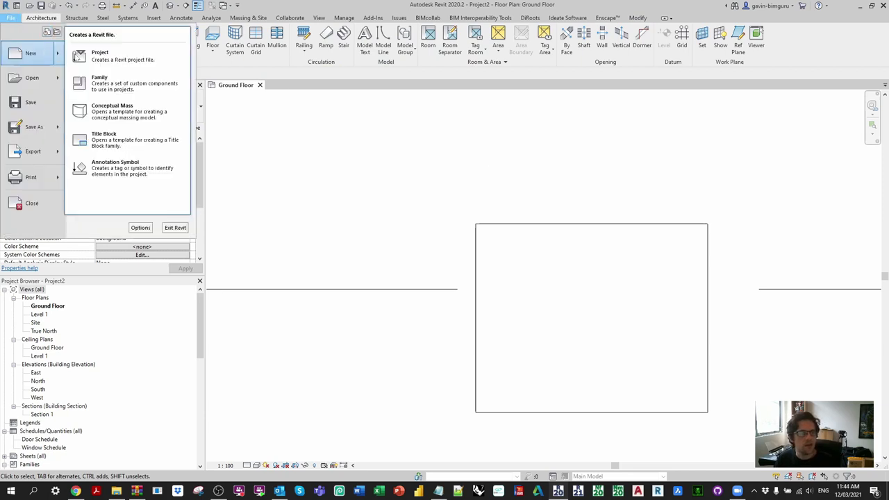
click(98, 82)
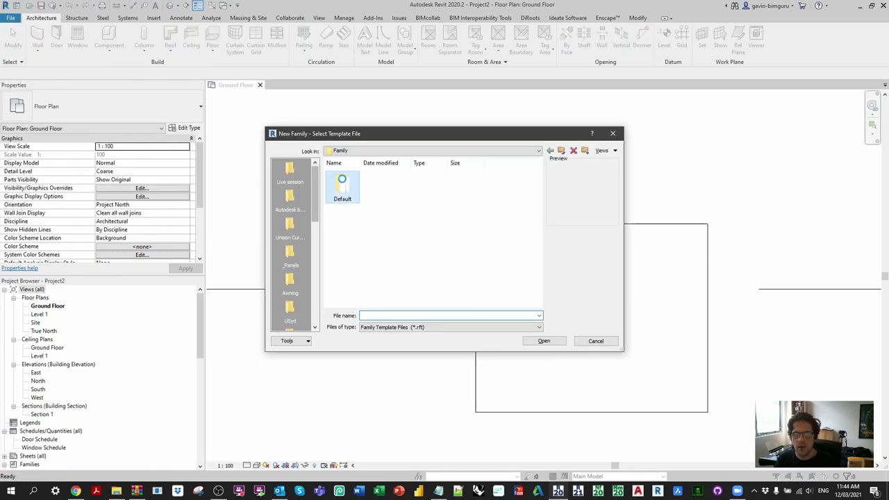
double_click(341, 182)
scroll(512, 240, down, 5)
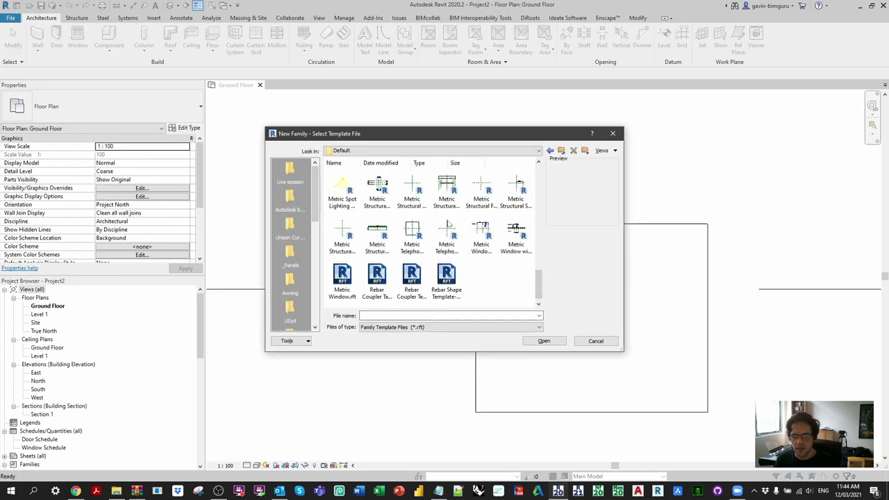
scroll(450, 227, up, 1)
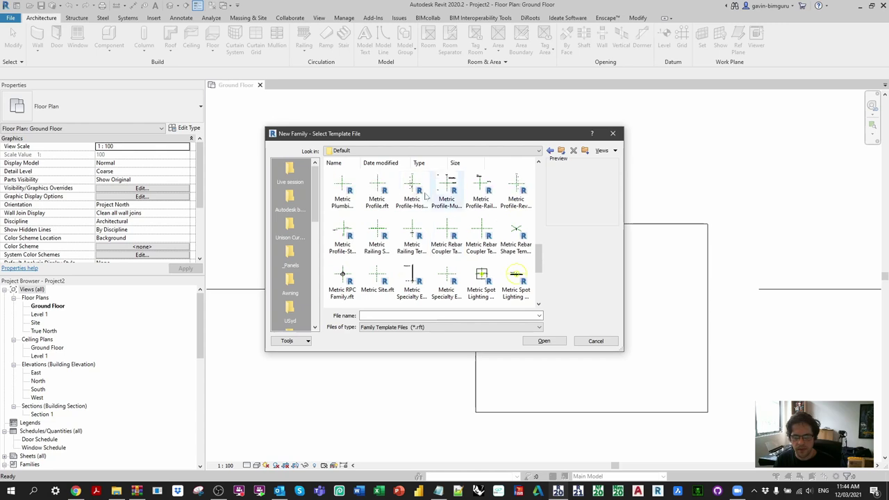
click(377, 191)
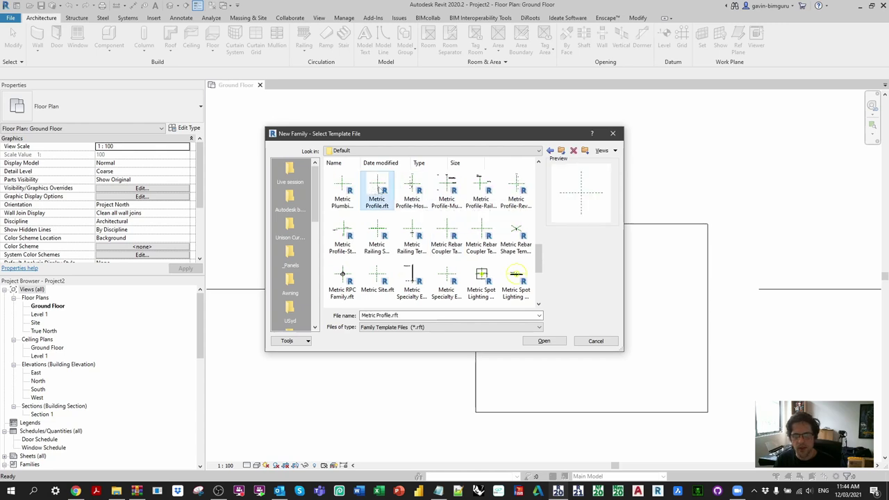
click(541, 341)
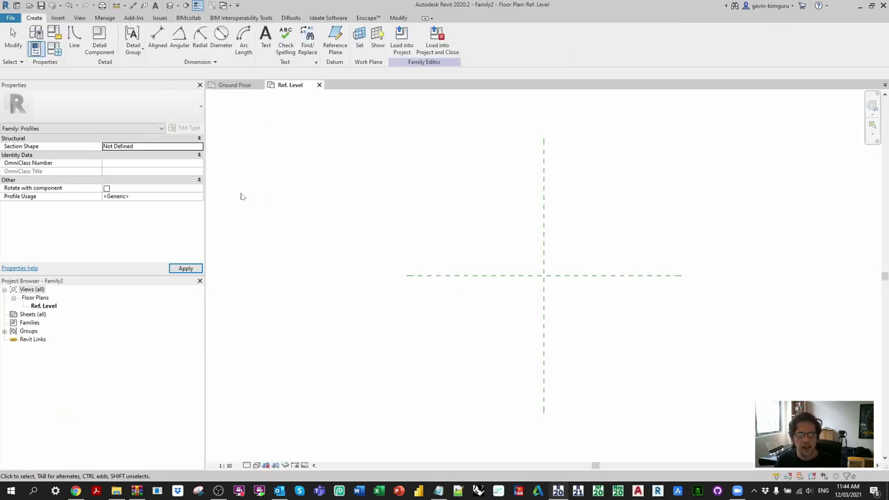
Set the profile's Profile Usage to Slab Edge.
click(200, 198)
scroll(143, 227, down, 3)
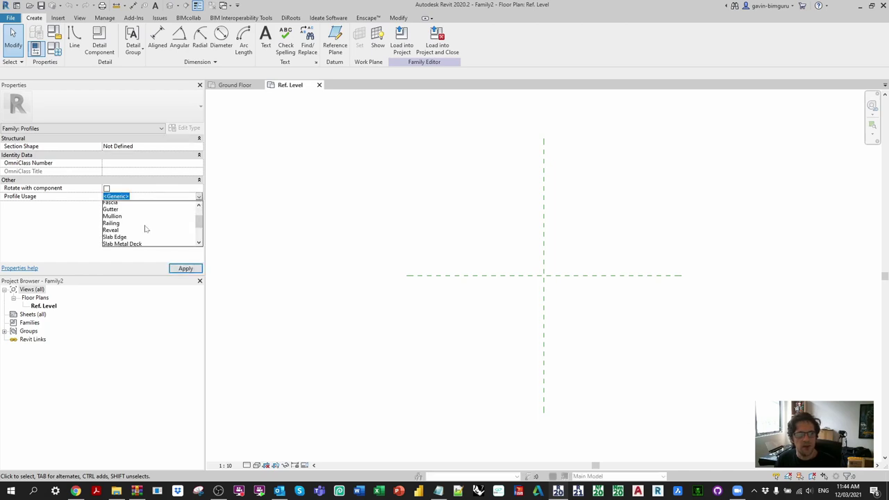
click(114, 226)
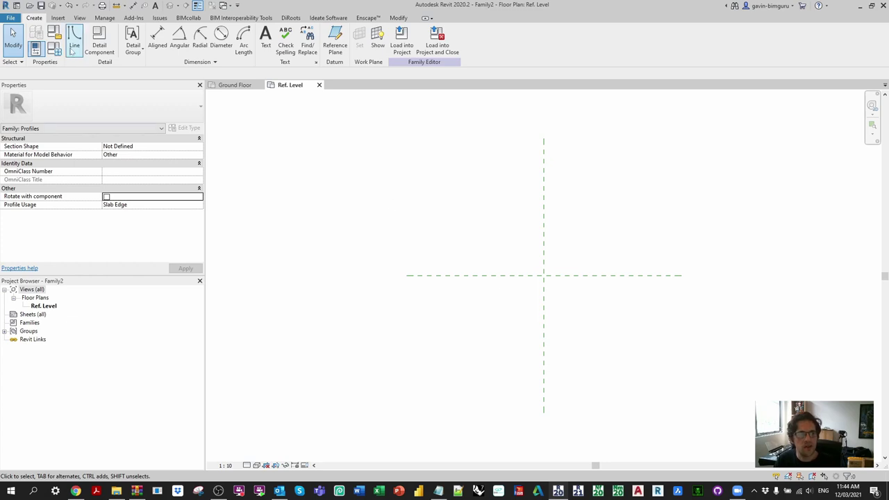
Begin the outline at the reference-plane intersection with a 172 vertical line and a 140 horizontal line.
click(74, 46)
scroll(560, 293, up, 2)
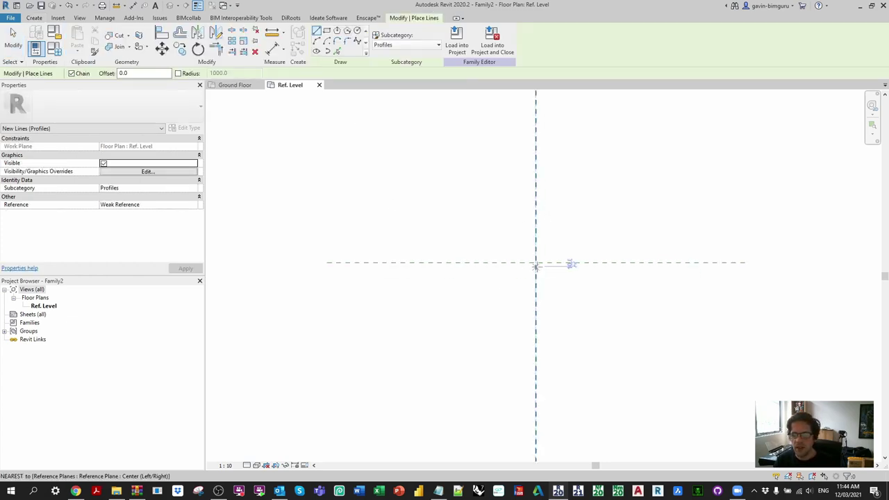
click(536, 261)
text(1)
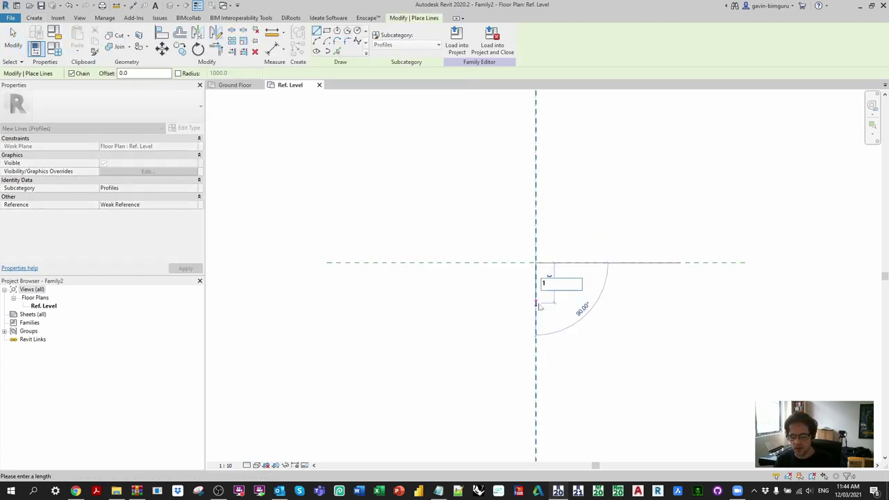
text(72)
key(Return)
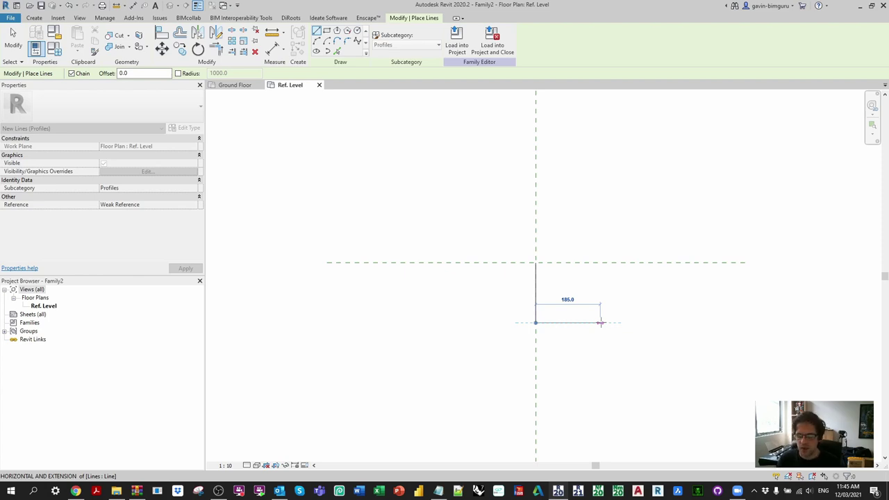
text(140)
key(Return)
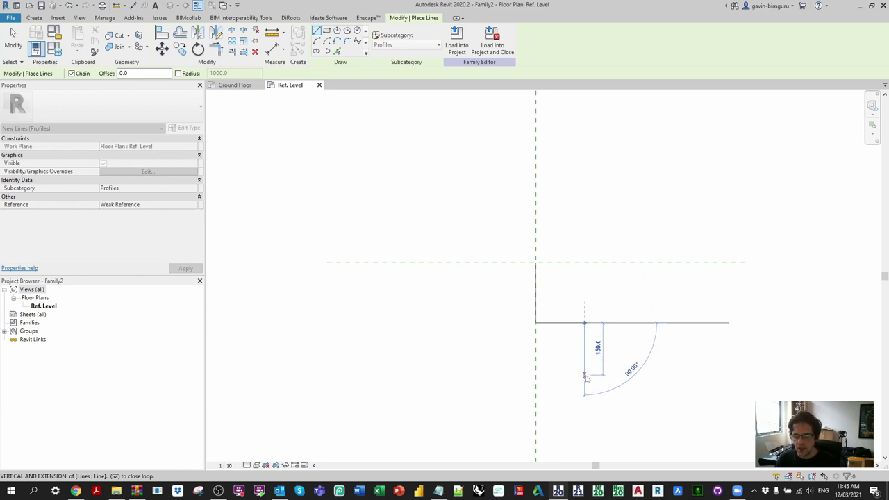
Continue 170 down and 300 across, then close the outline back at the start point.
text(170)
key(Return)
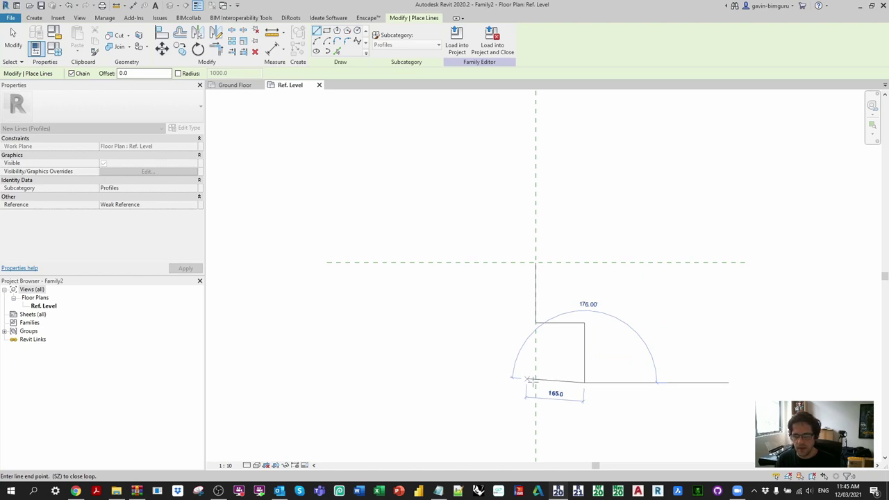
text(300)
key(Return)
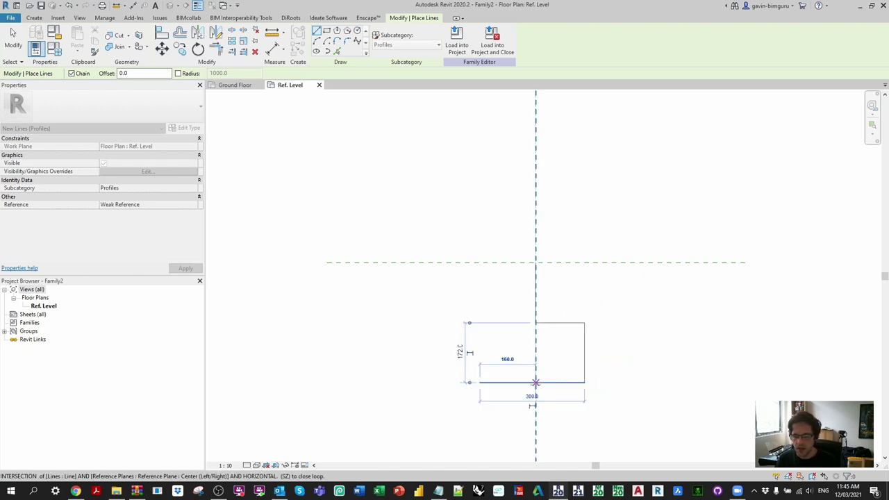
click(479, 263)
click(535, 263)
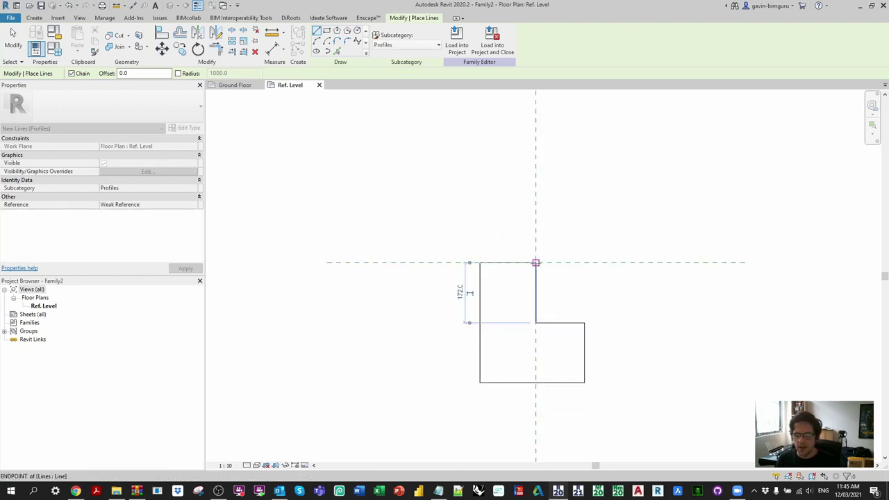
key(Escape)
key(Escape)
Add two aligned 172 dimensions to the profile's step and lower part.
key(d)
key(i)
click(576, 324)
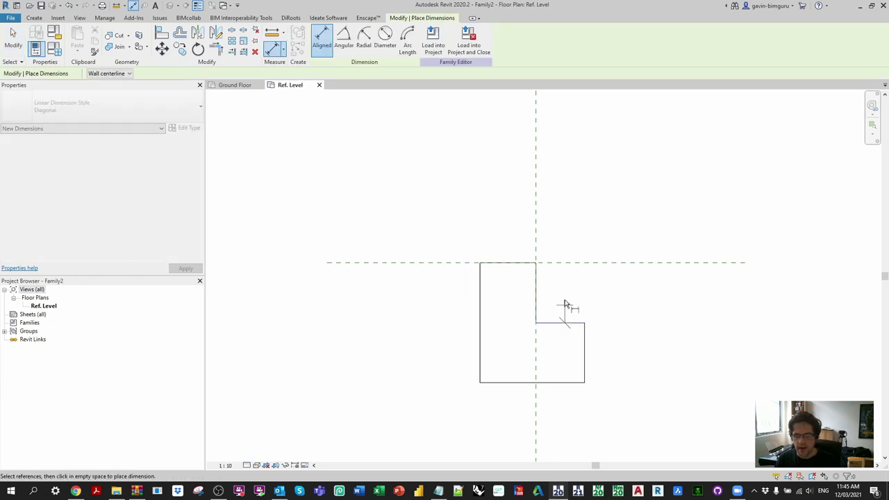
click(566, 263)
click(627, 236)
click(582, 323)
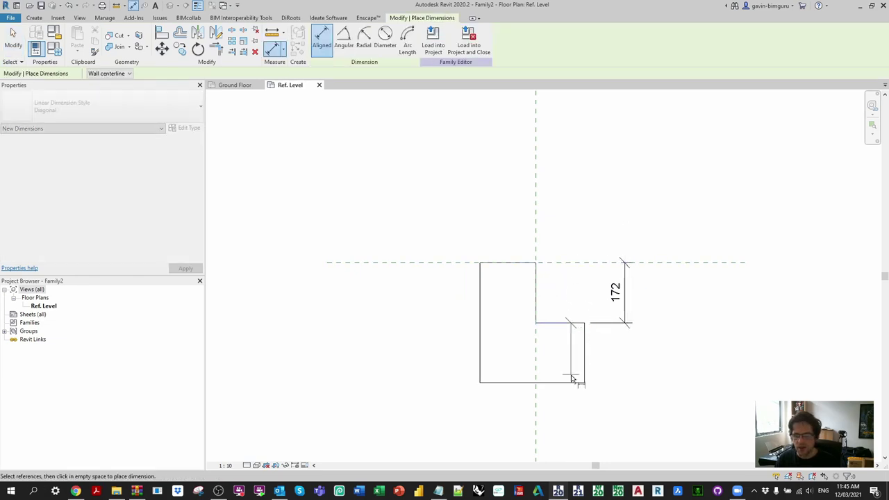
click(595, 371)
click(627, 351)
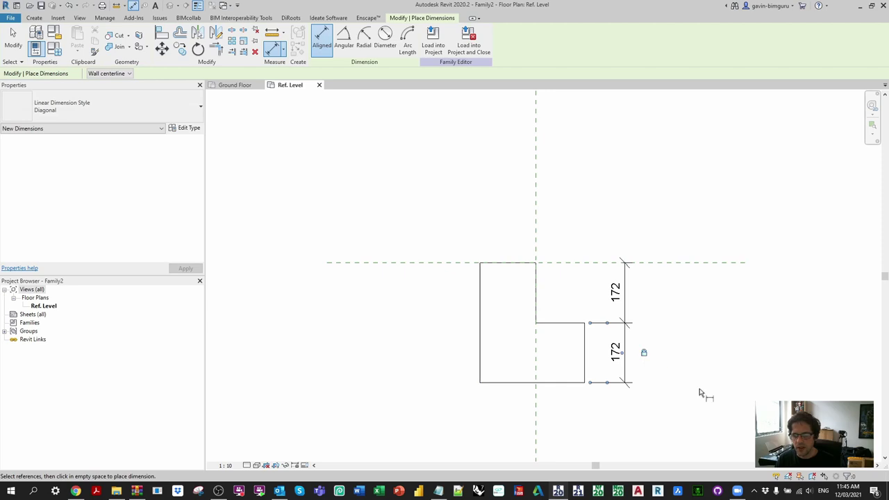
key(Escape)
Label the upper 172 dimension with a new Shelf height parameter.
click(615, 292)
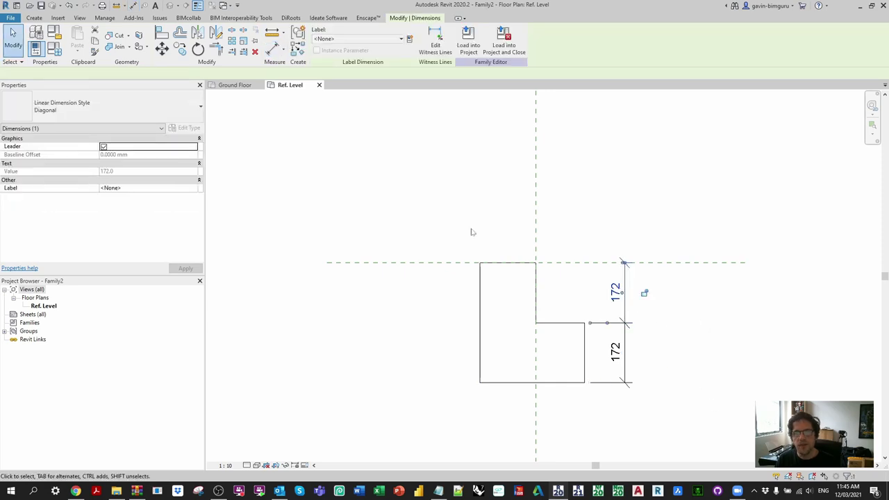
click(410, 40)
text(Shelf height)
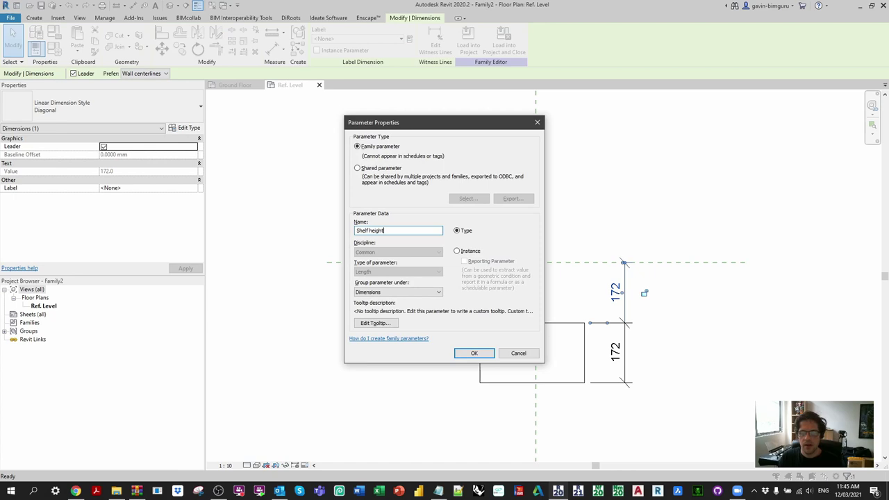
key(Return)
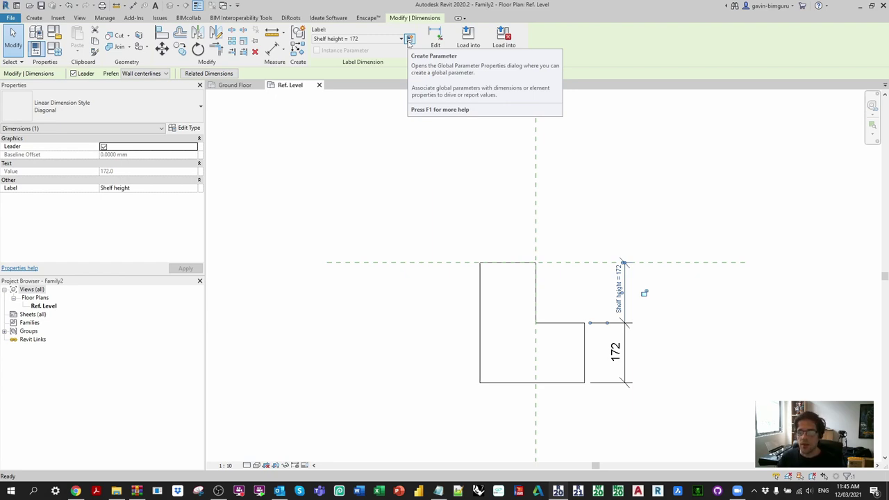
click(654, 164)
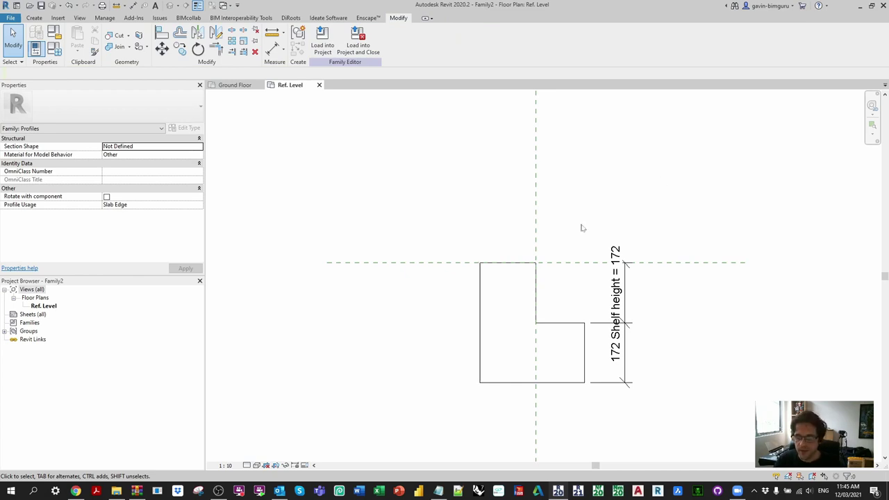
Dimension the 140 shelf width and label it with a new Shelf depth parameter.
key(d)
key(i)
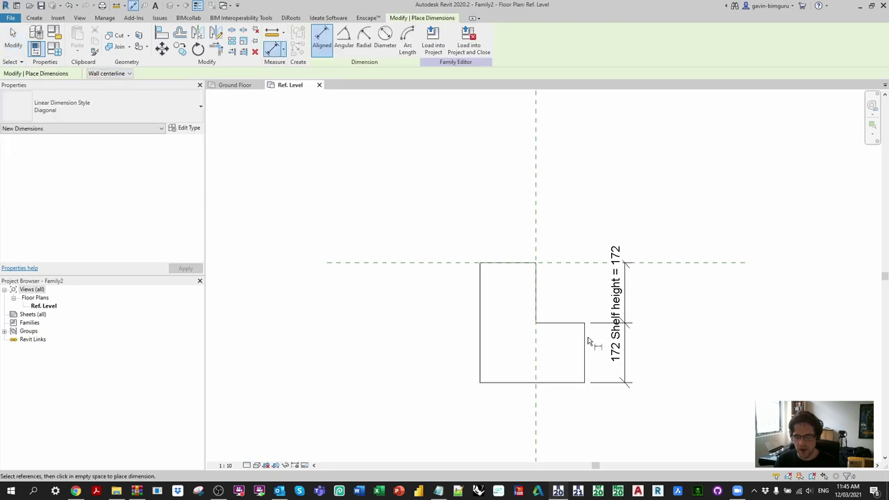
click(585, 328)
click(566, 229)
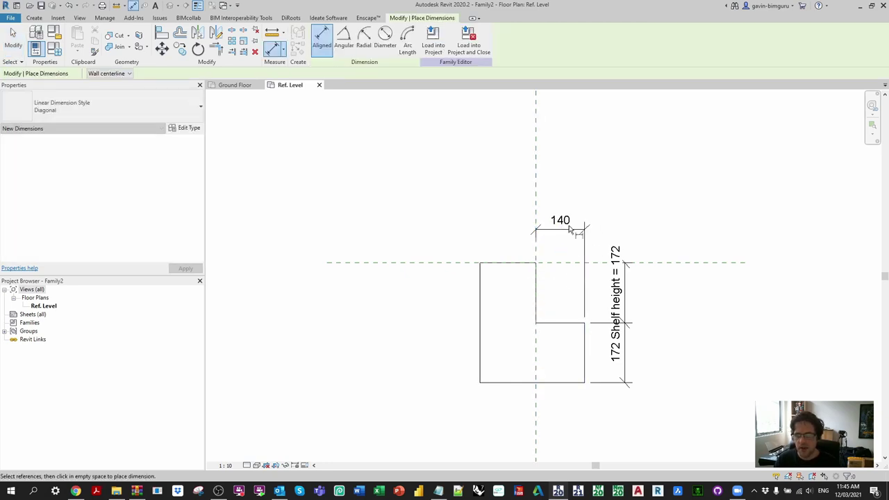
key(Escape)
key(Escape)
click(410, 39)
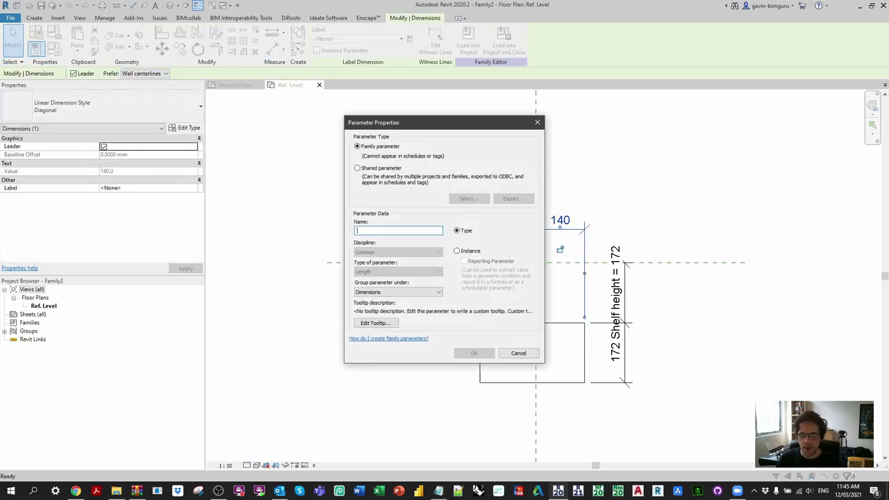
text(Shelf depth)
key(Return)
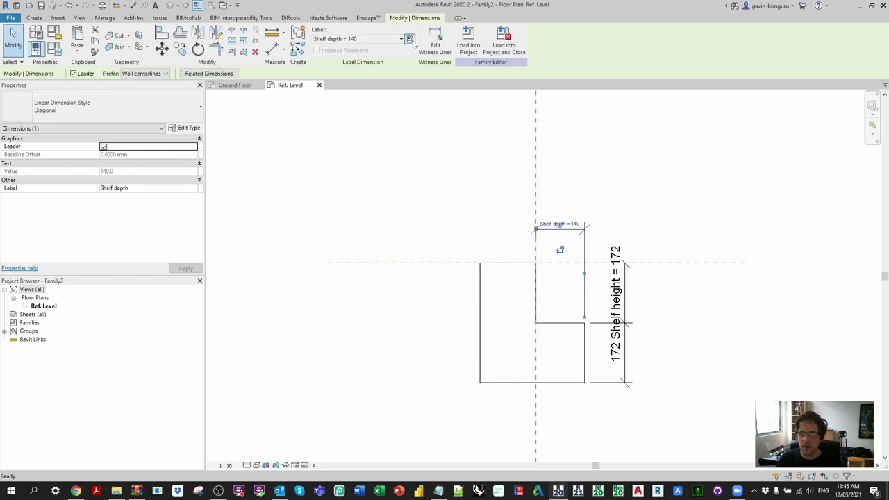
click(661, 144)
Add a family type named '2 Course, 140 Shelf'.
click(55, 48)
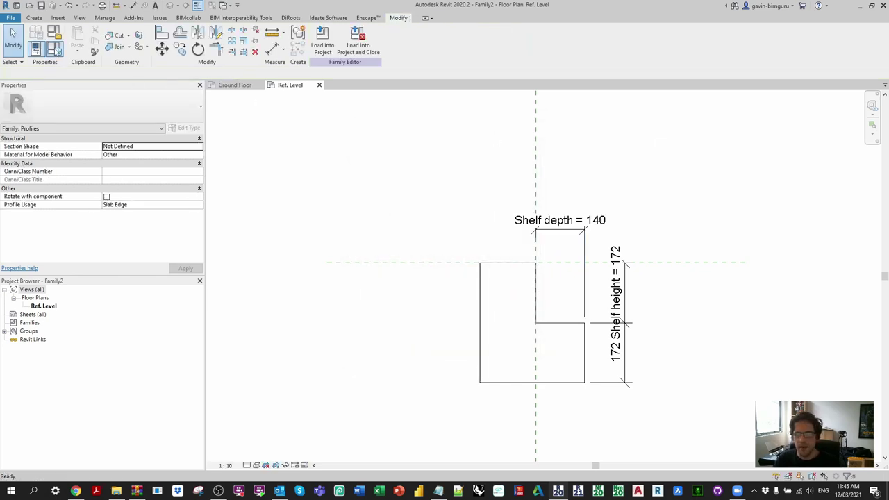
click(375, 86)
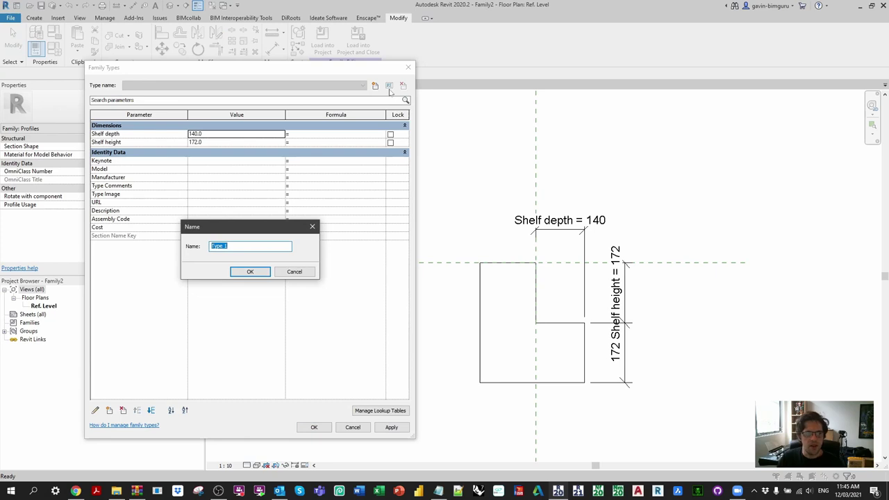
text(2 Course)
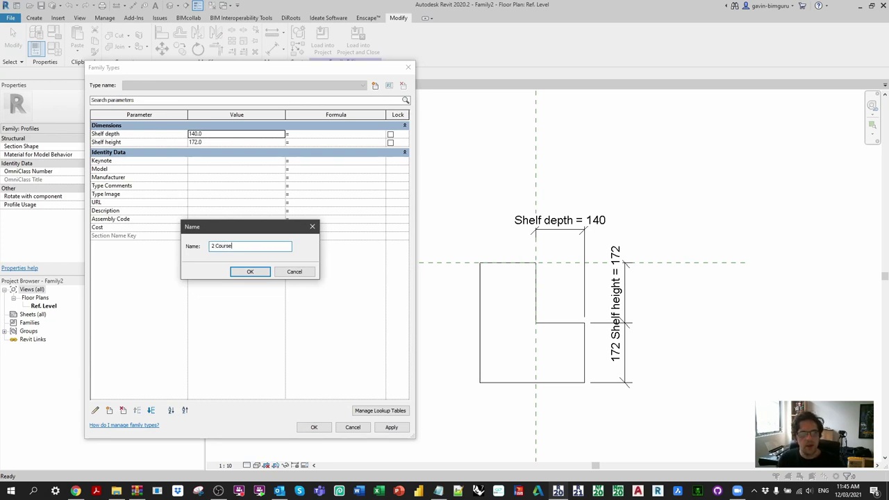
text(, 140 Sh)
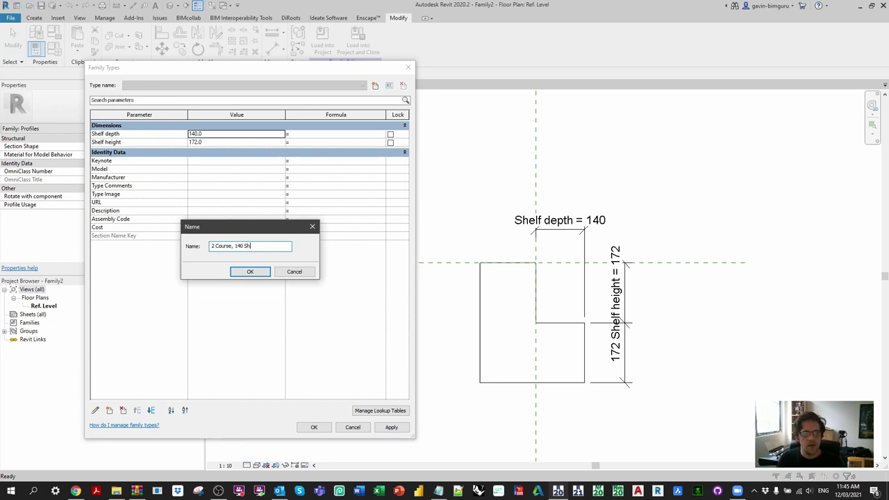
text(elf)
key(Return)
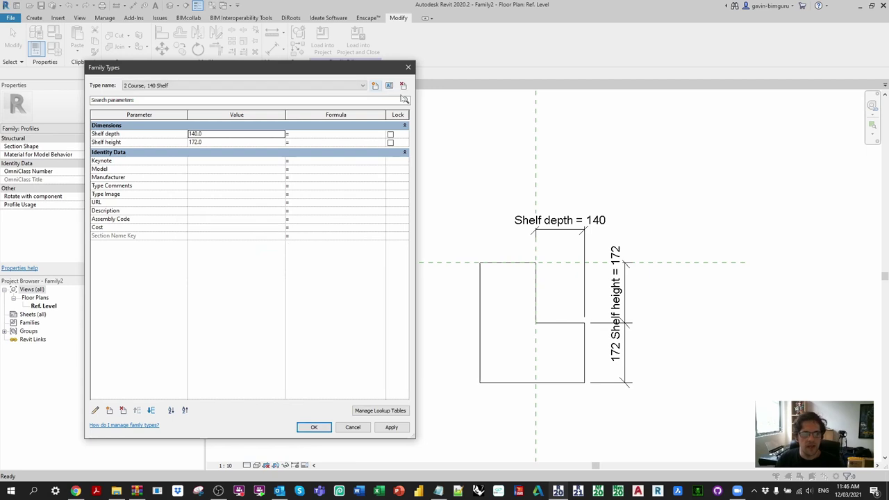
click(325, 429)
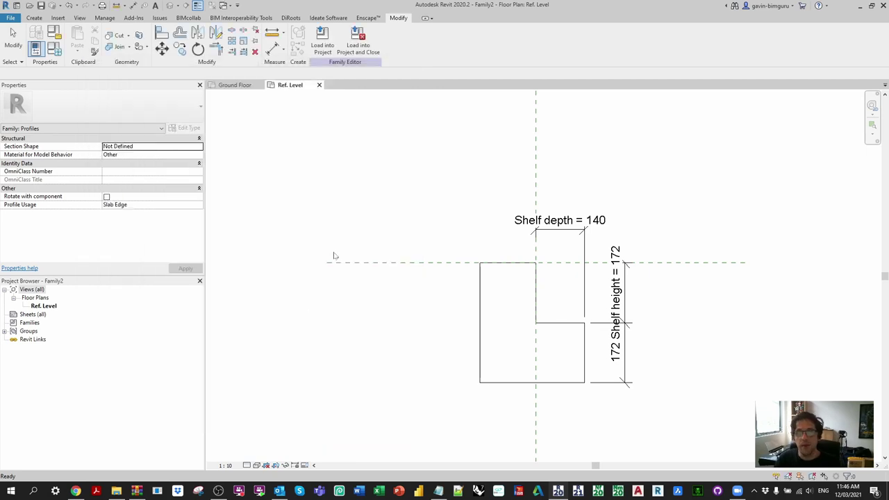
Save the profile family over the existing Slab edge.rfa on the desktop.
click(11, 19)
mouse_move(35, 131)
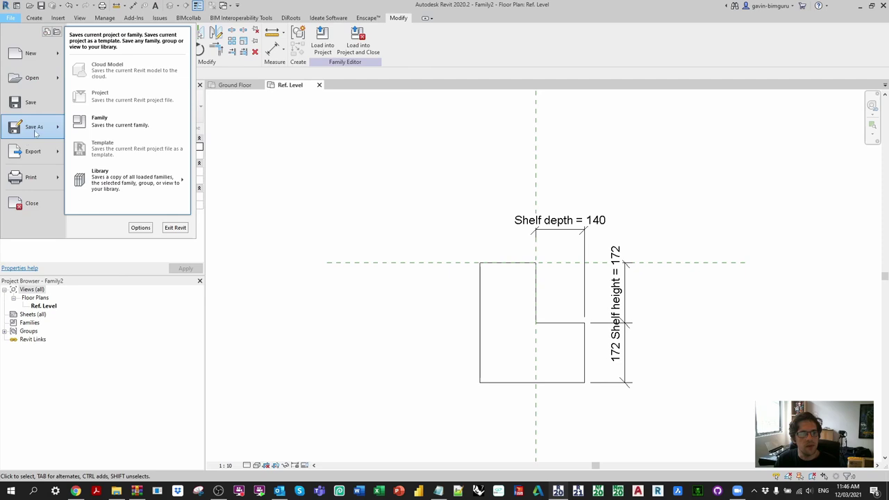
click(120, 119)
click(501, 237)
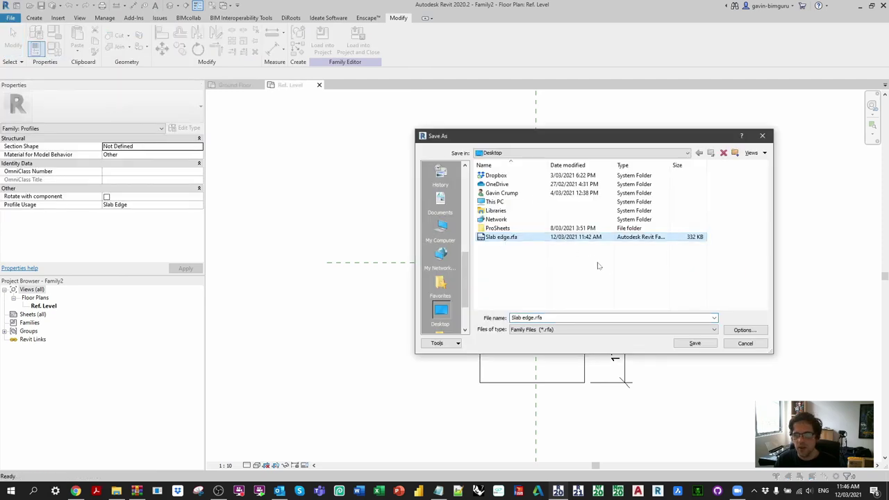
click(691, 344)
click(431, 250)
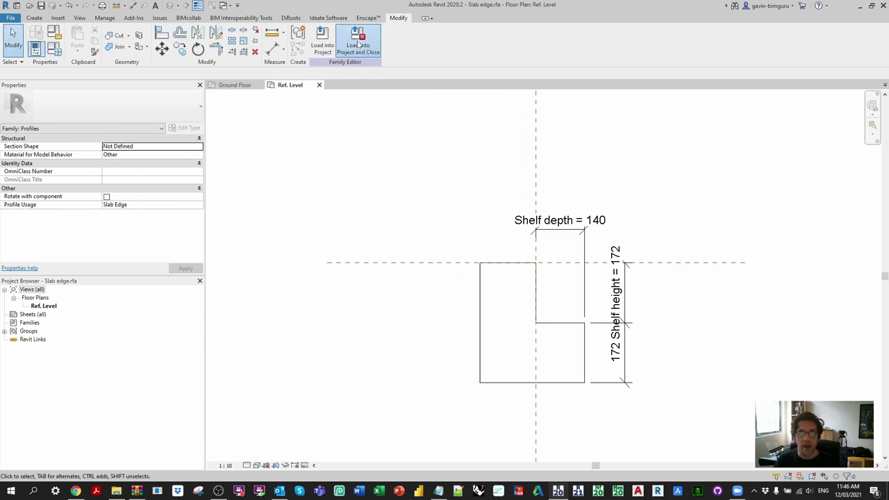
Load the profile into the project and switch to the default 3D view.
click(358, 44)
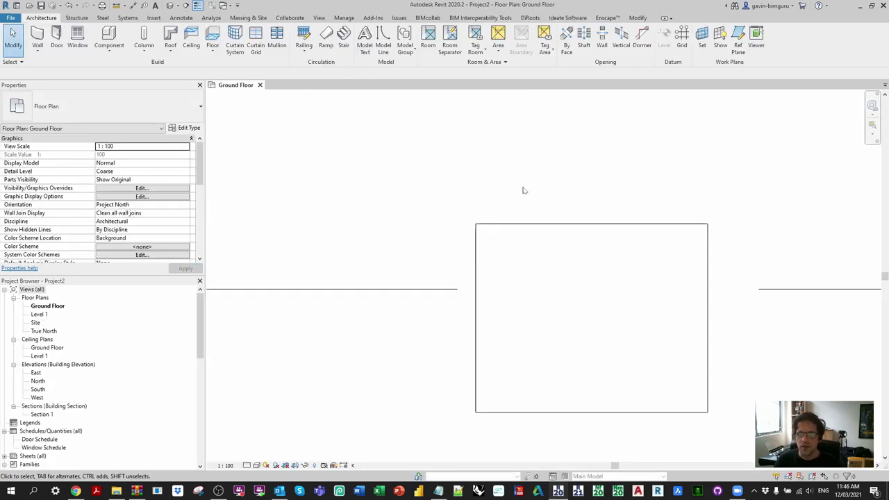
click(171, 6)
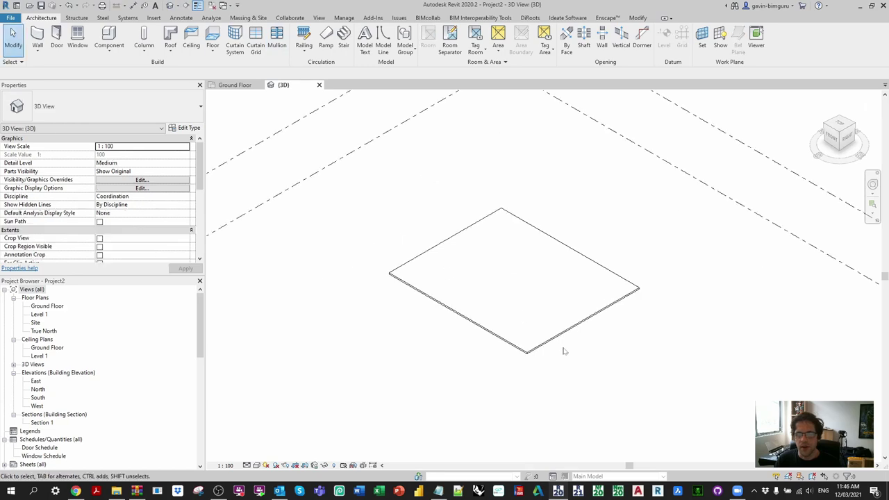
scroll(564, 350, up, 3)
Give the slab edge type the Slab edge : 2 Course, 140 Shelf profile and Concrete, Cast In Situ material.
click(217, 56)
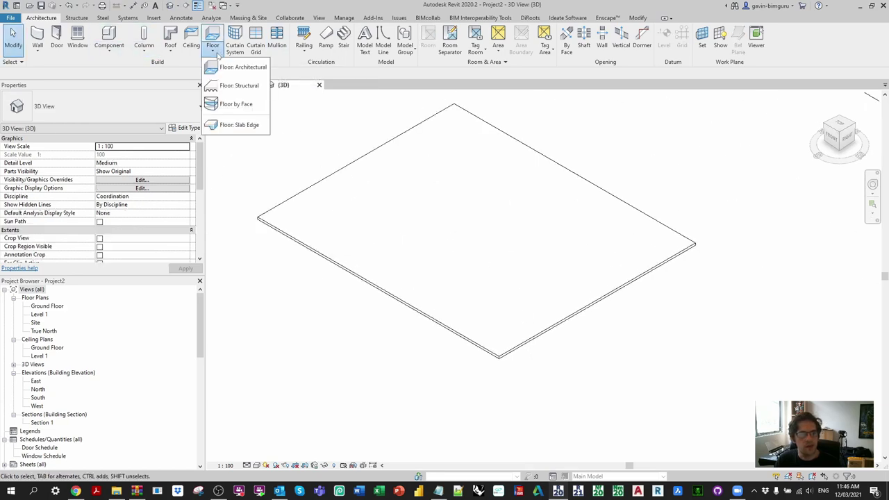
click(241, 127)
click(188, 128)
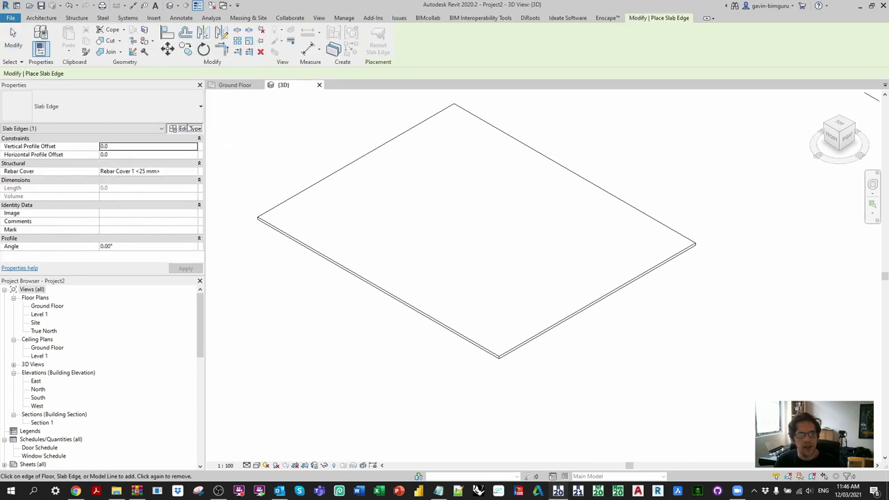
click(504, 146)
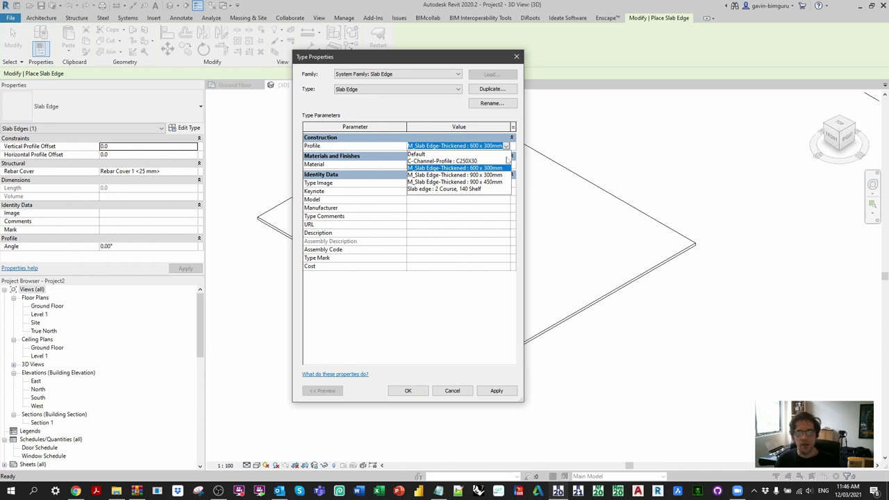
click(482, 188)
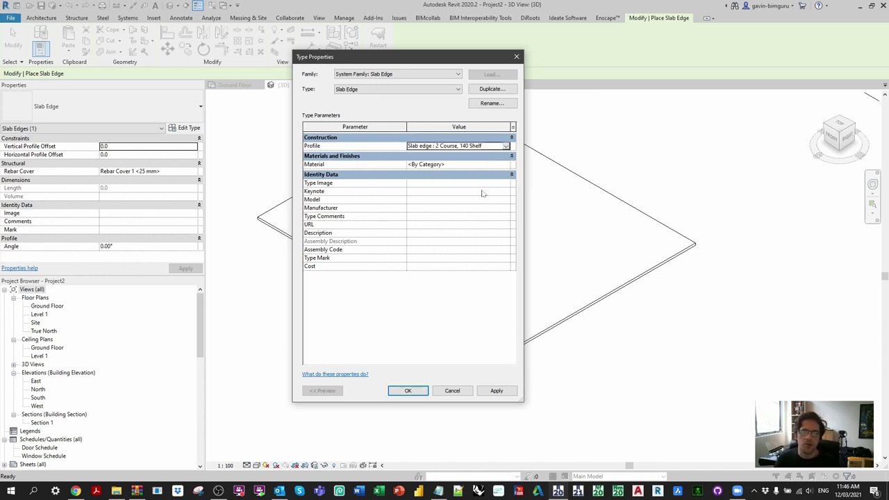
click(508, 165)
click(508, 165)
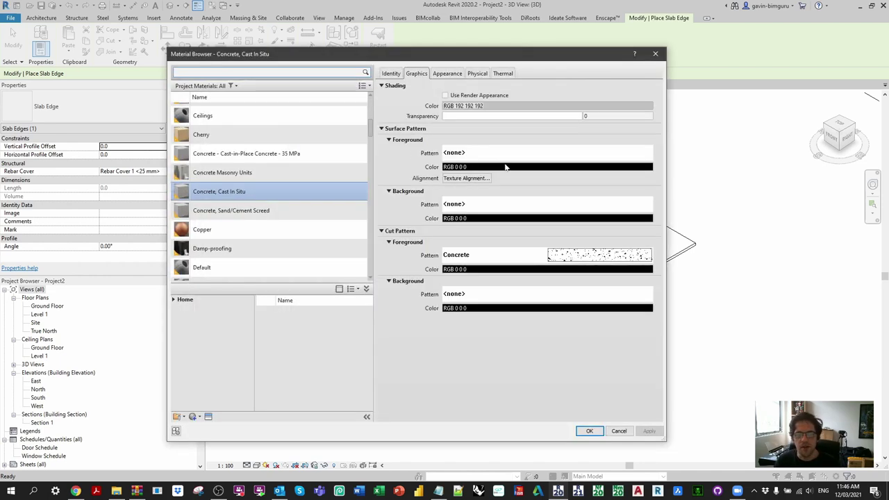
double_click(249, 191)
Place slab edges along the front and side edges of the Concrete 86mm floor.
click(408, 390)
scroll(545, 387, up, 4)
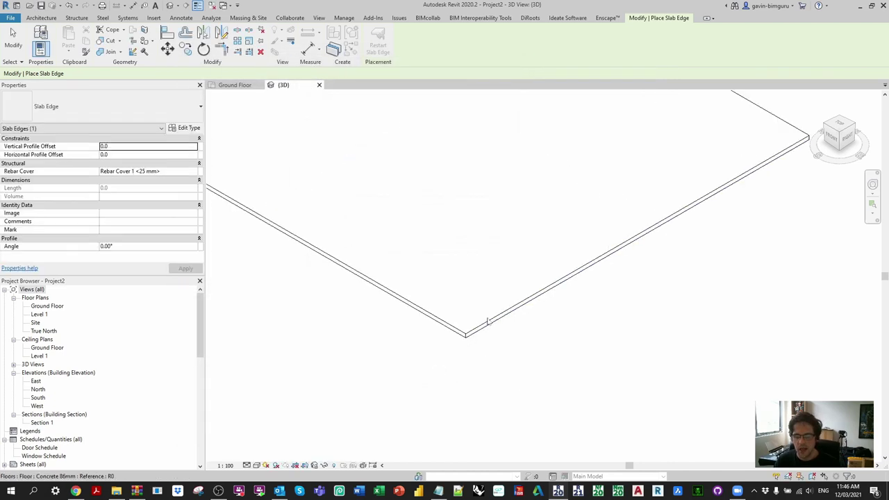
click(494, 343)
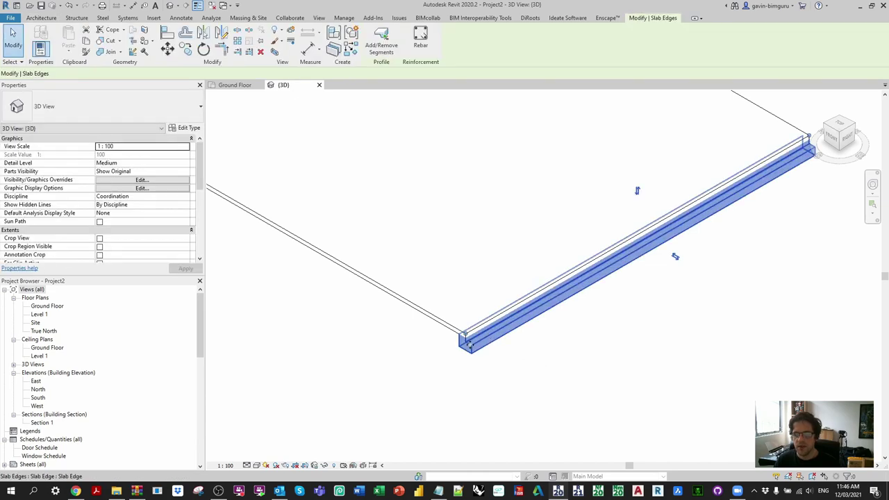
scroll(461, 313, up, 2)
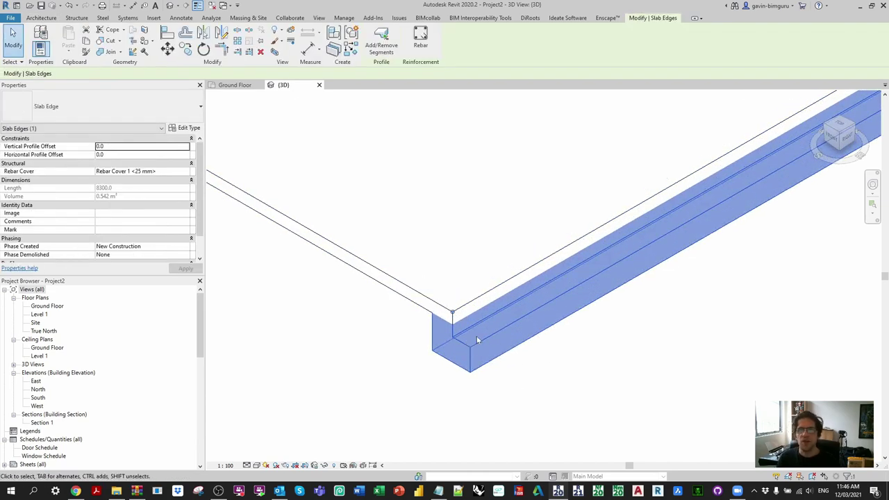
key(Return)
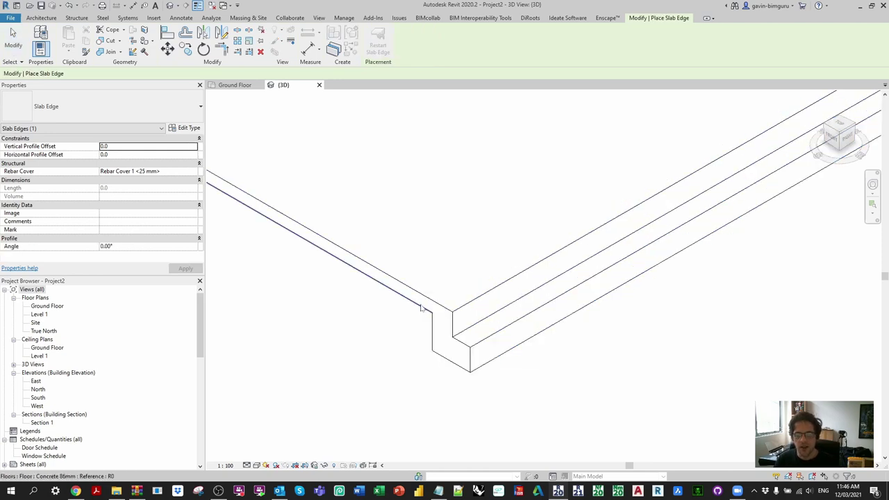
click(413, 295)
key(Escape)
scroll(581, 361, down, 5)
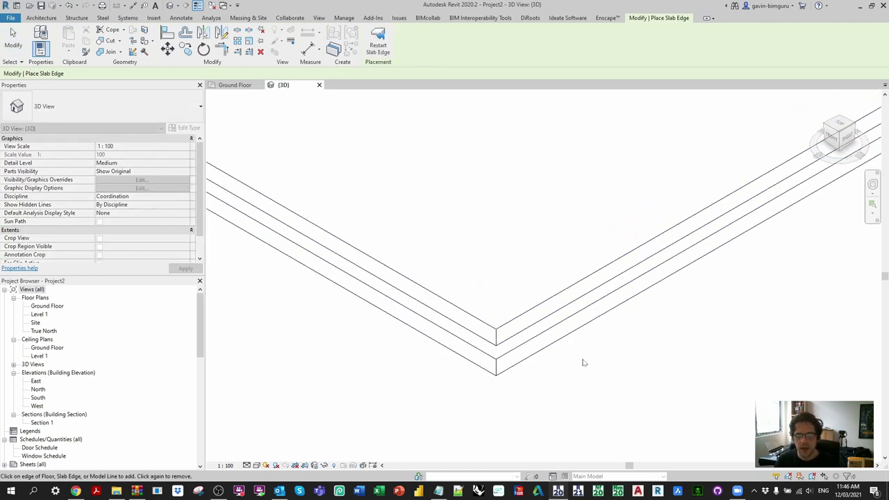
key(Escape)
Pull the front slab edge's end back to the slab midpoint, making it 5100 long.
click(518, 349)
shift+middle_drag(506, 349, 401, 337)
drag(284, 314, 467, 279)
key(ctrl+z)
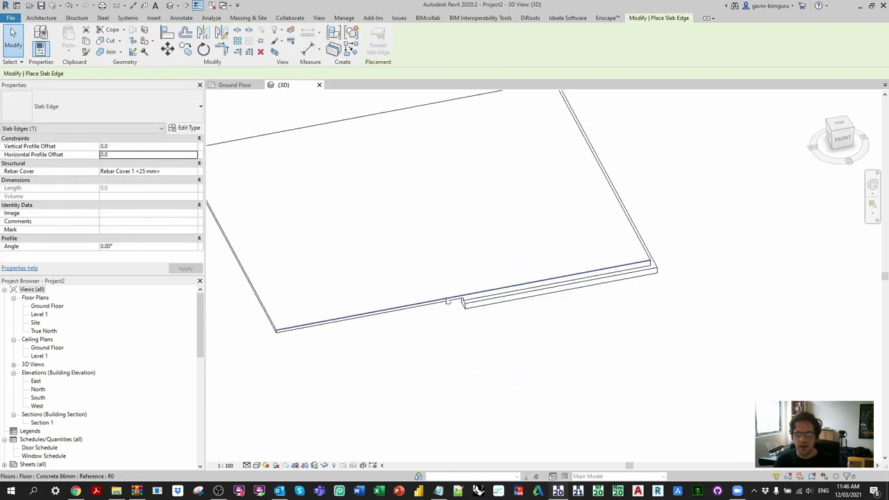
click(457, 312)
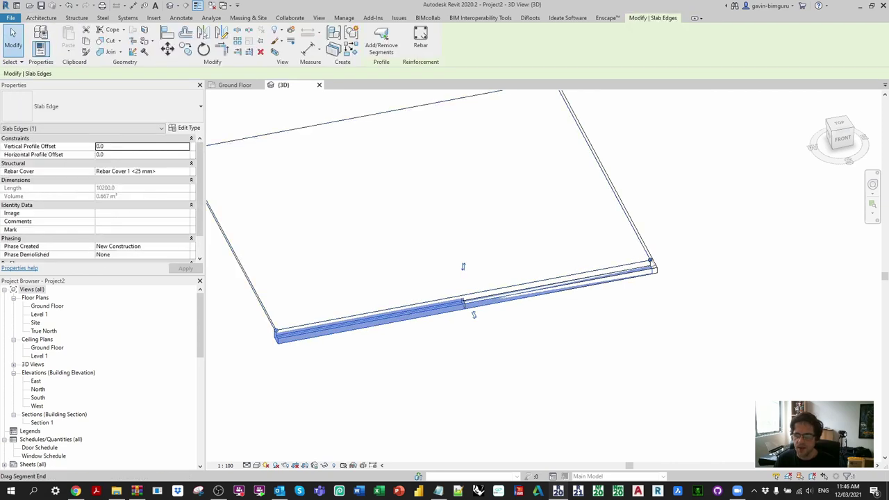
drag(464, 309, 463, 296)
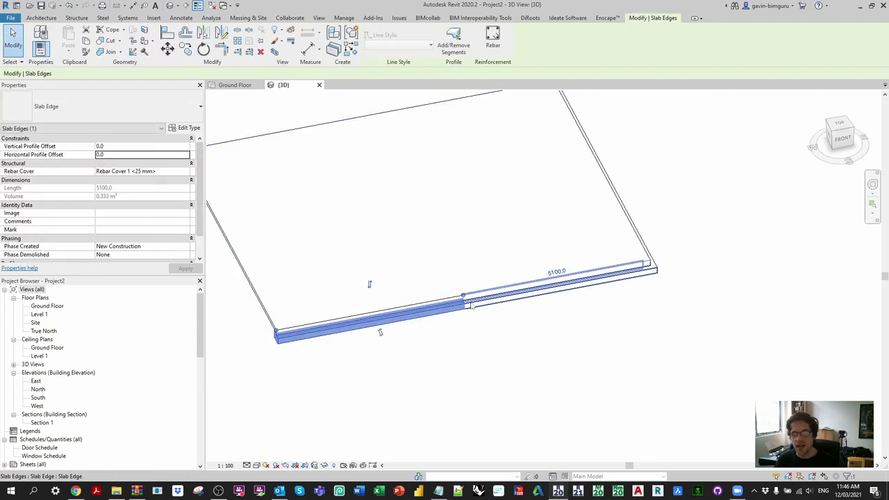
Duplicate the Slab edge profile's 2 Course, 140 Shelf type as 3 Course, 140 Shelf.
scroll(462, 304, up, 2)
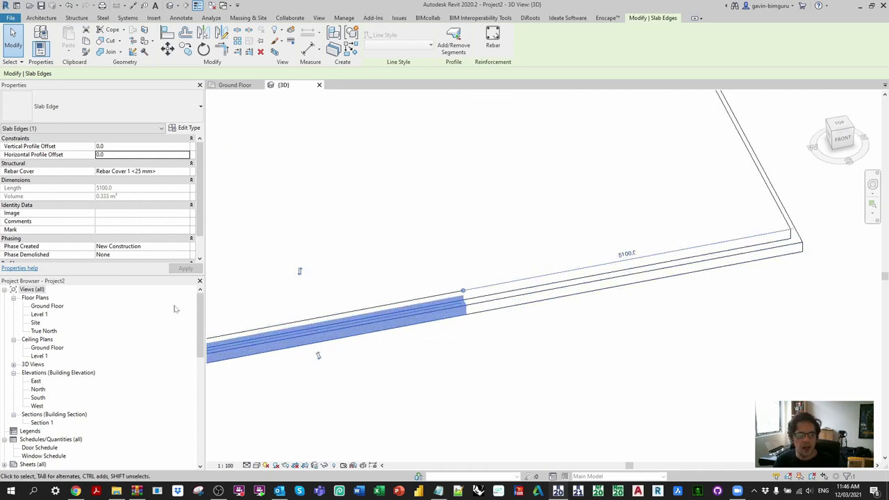
scroll(108, 371, down, 1)
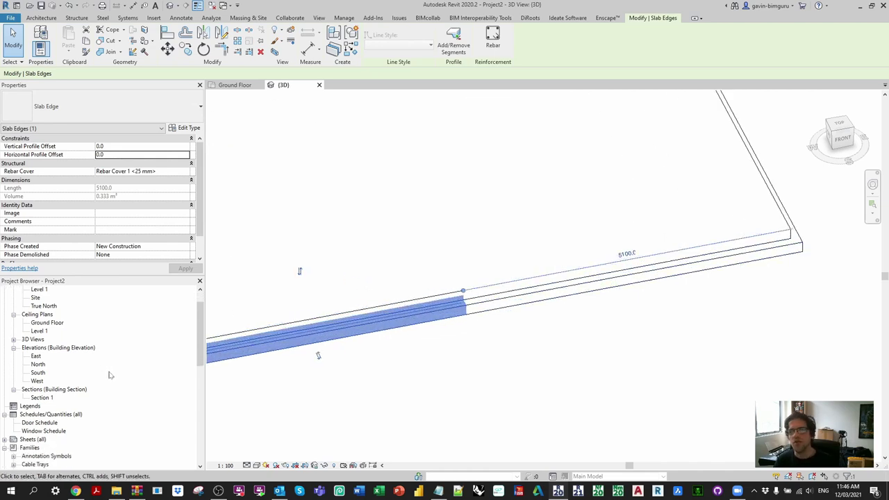
scroll(108, 375, down, 7)
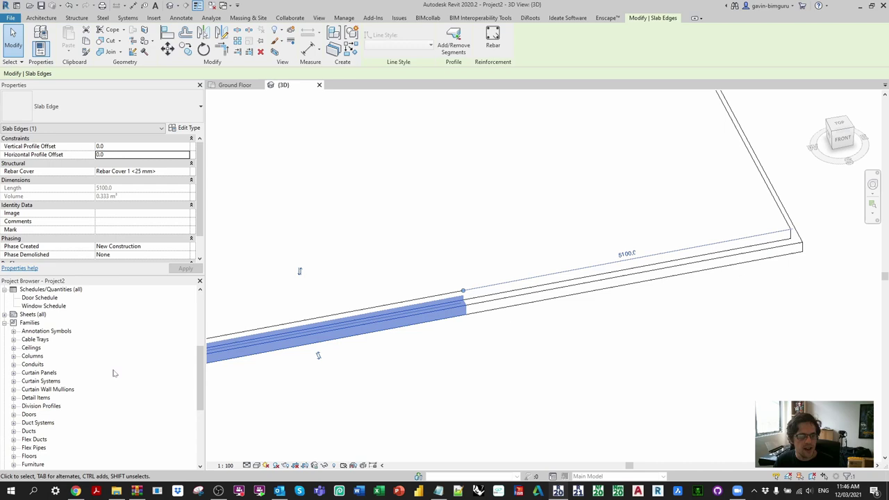
scroll(111, 378, down, 1)
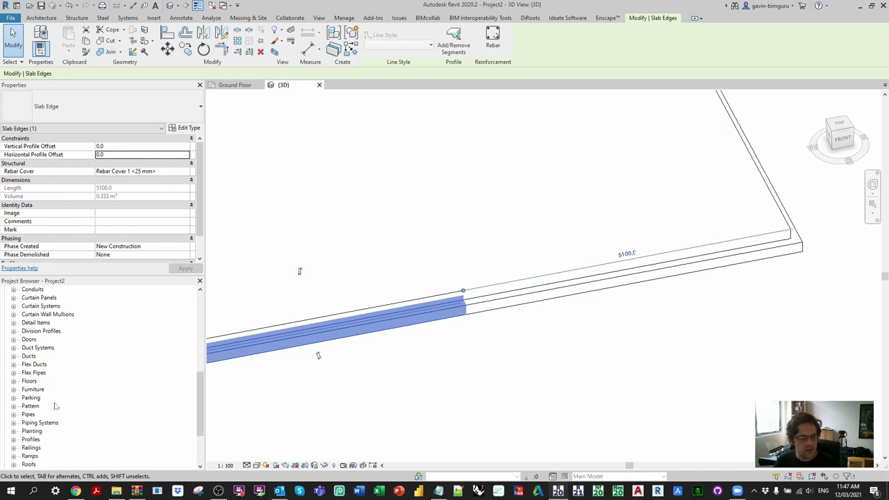
double_click(32, 440)
scroll(111, 413, down, 1)
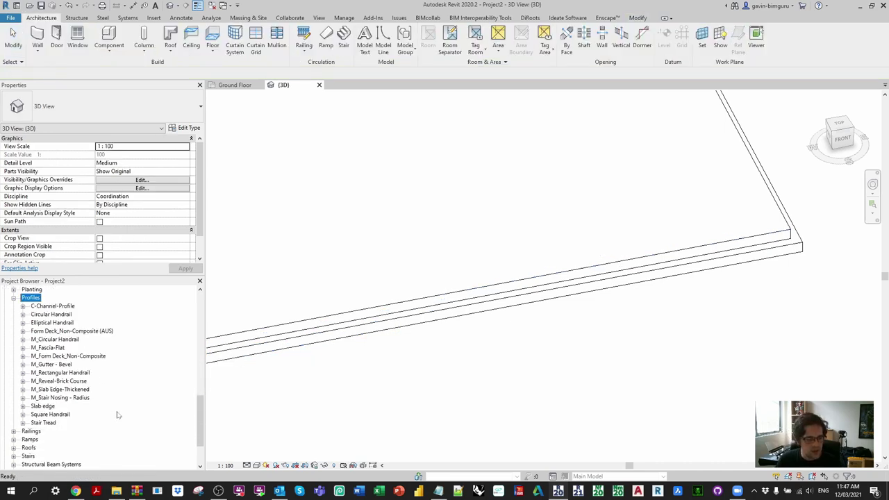
double_click(46, 406)
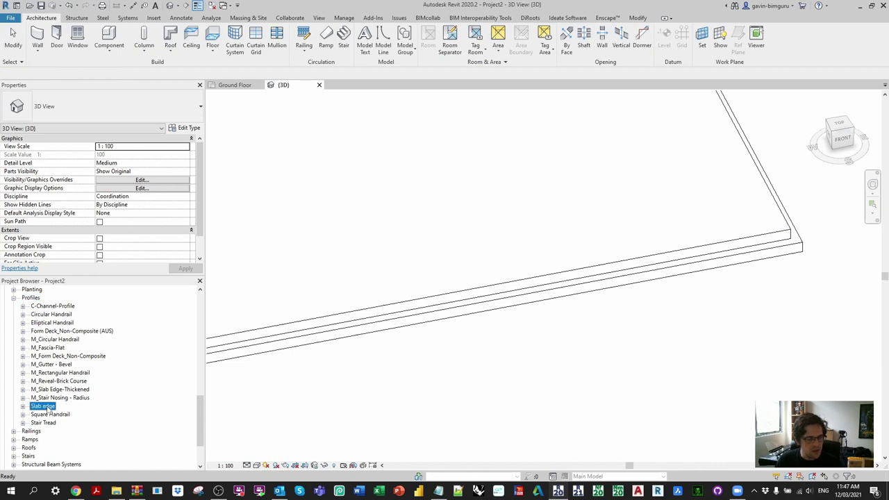
right_click(72, 414)
click(111, 299)
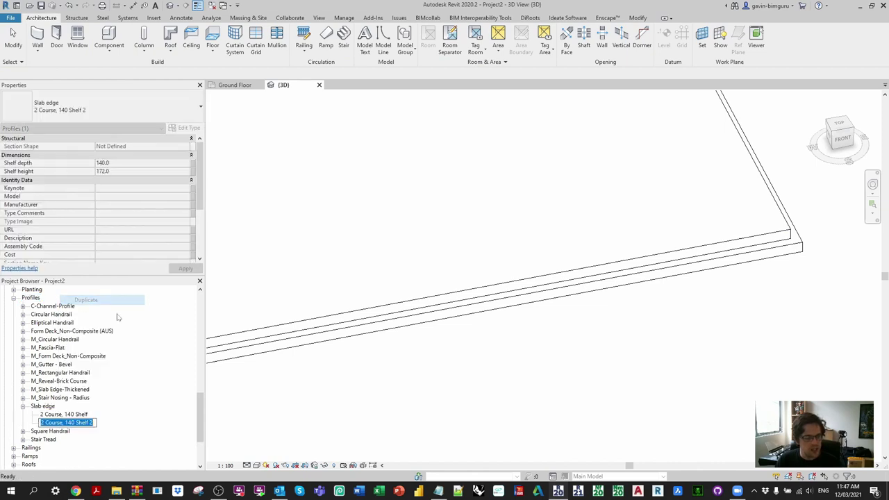
key(Home)
key(Delete)
text(3)
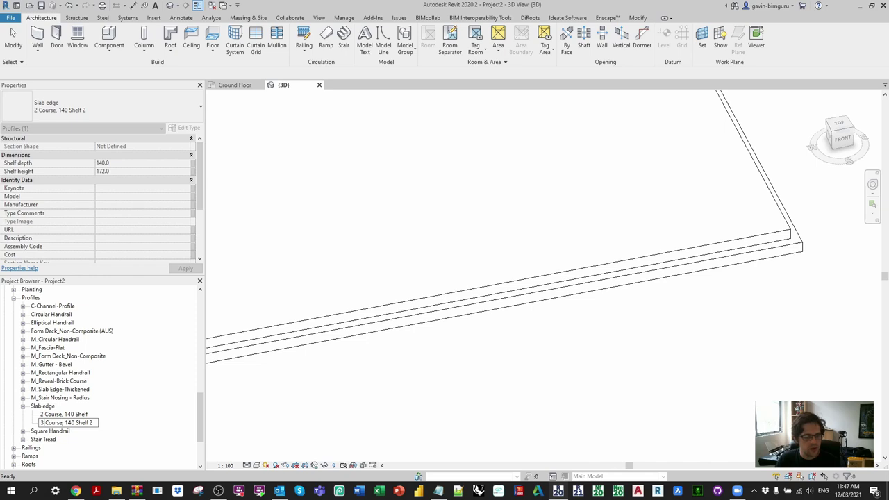
key(Return)
Set the 3 Course, 140 Shelf type's Shelf height to the formula =86*3, giving 258.0.
double_click(68, 423)
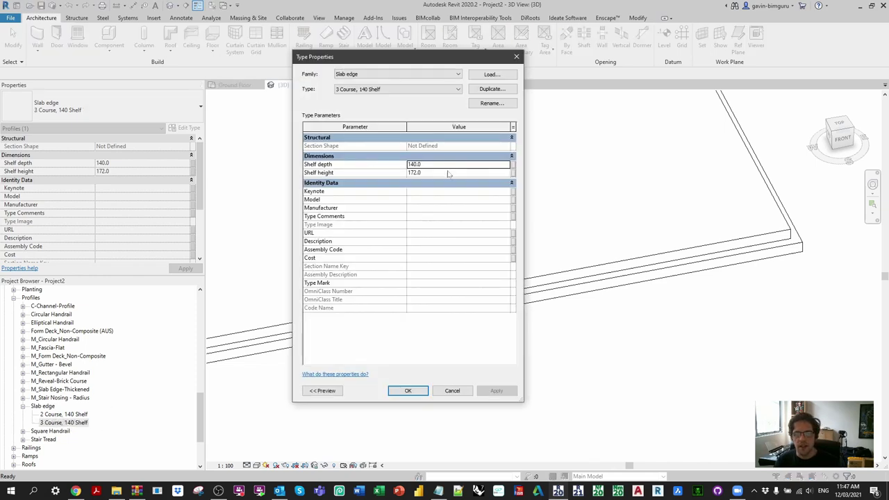
key(Tab)
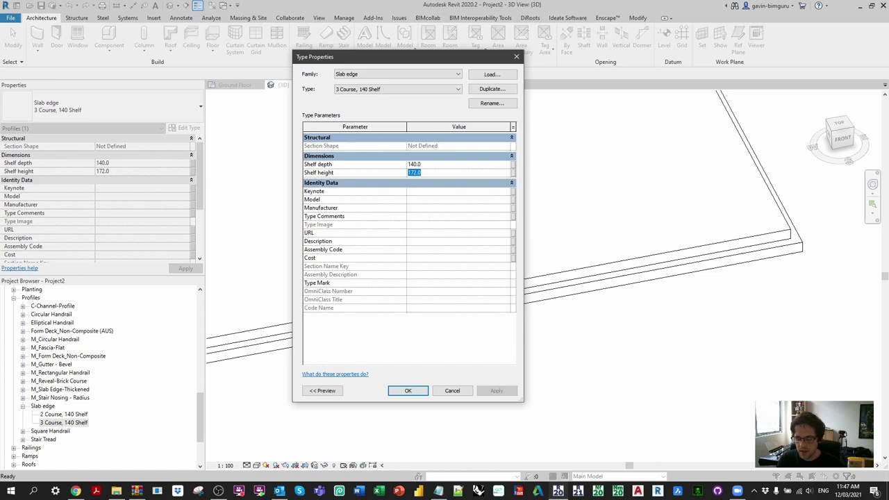
text(=86*3)
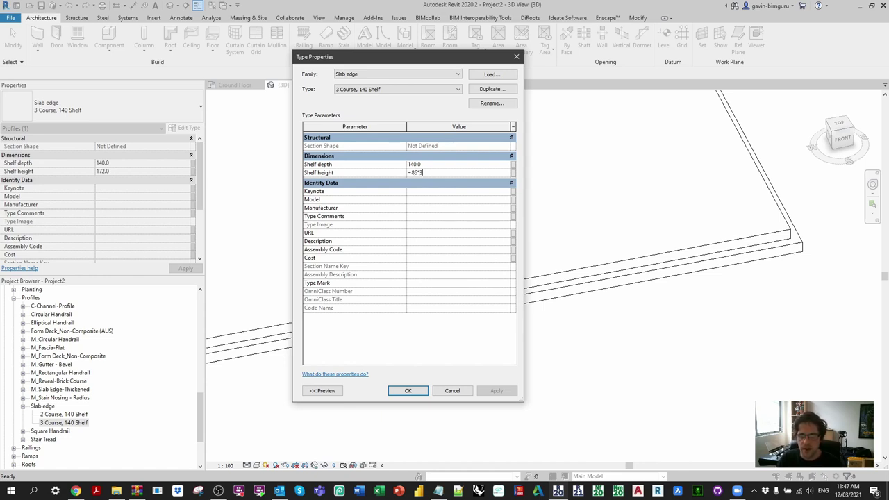
key(Return)
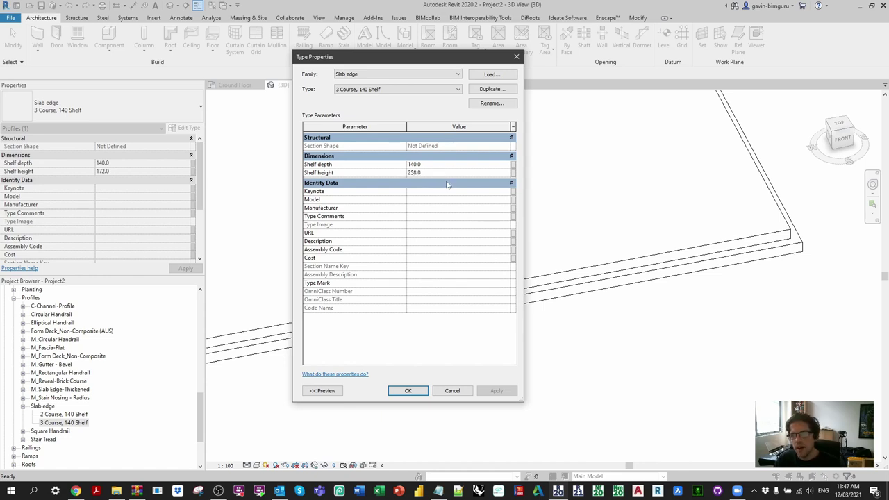
click(408, 390)
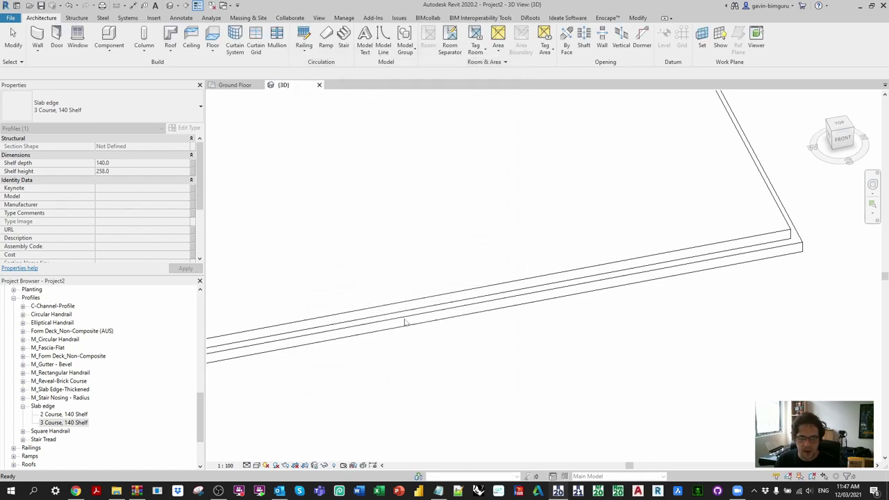
click(378, 330)
Rename the shortened slab edge's current type to 'Slab Edge, 2 course'.
click(359, 327)
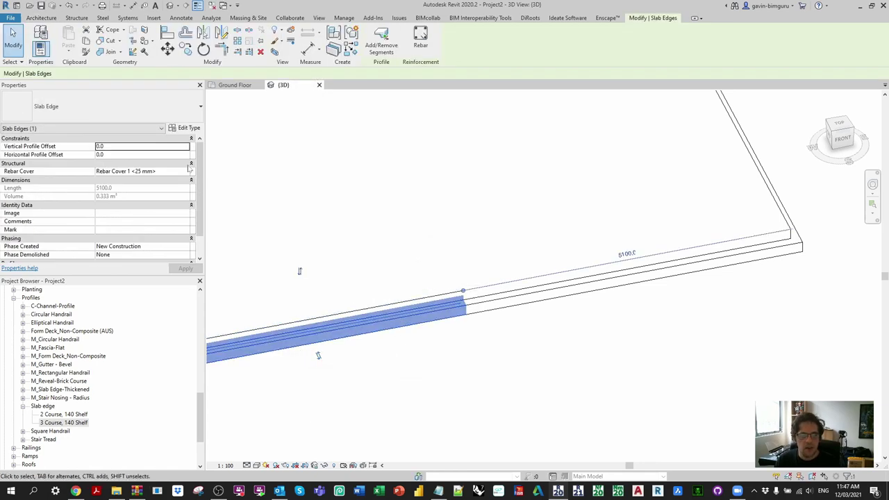
click(188, 128)
click(491, 103)
key(End)
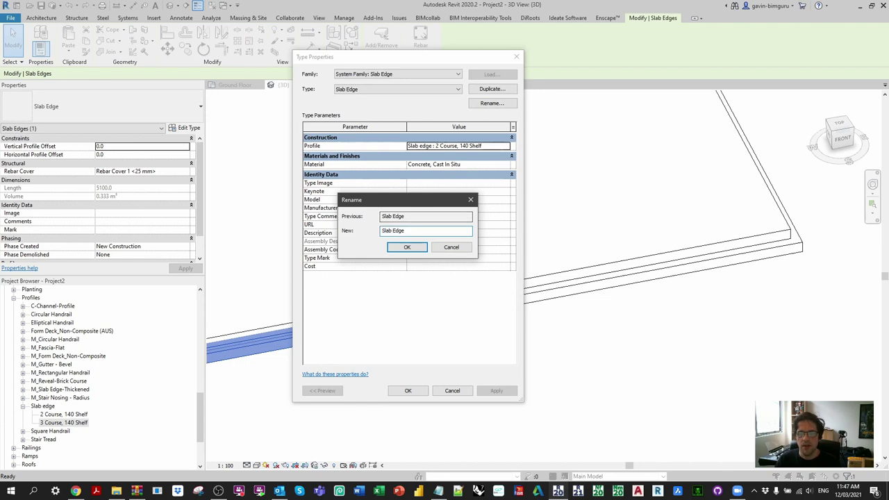
text(2)
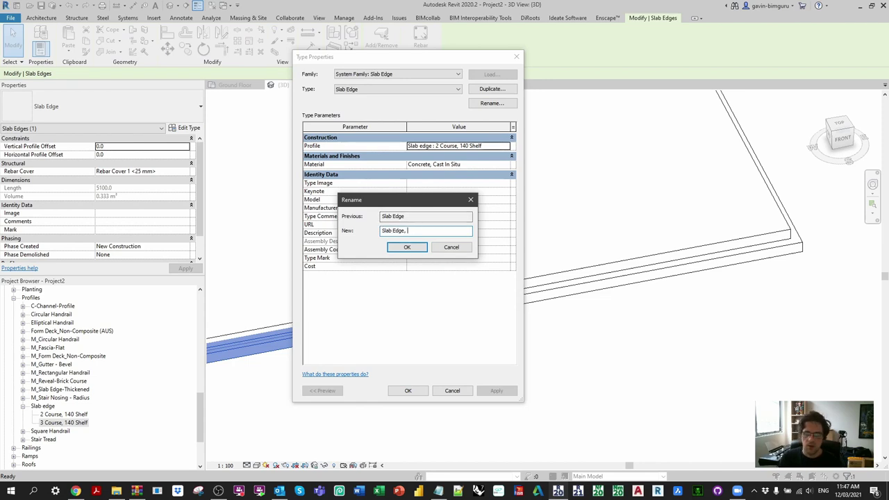
text(2 course)
key(Return)
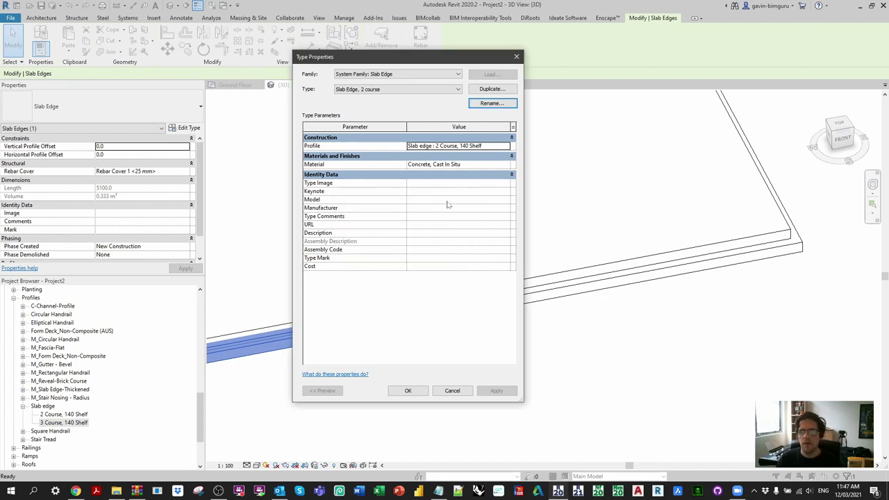
Duplicate it as 'Slab Edge, 3 course' using the 3 Course, 140 Shelf profile.
click(490, 89)
key(End)
key(ctrl+Left)
key(ctrl+Left)
key(BackSpace)
key(BackSpace)
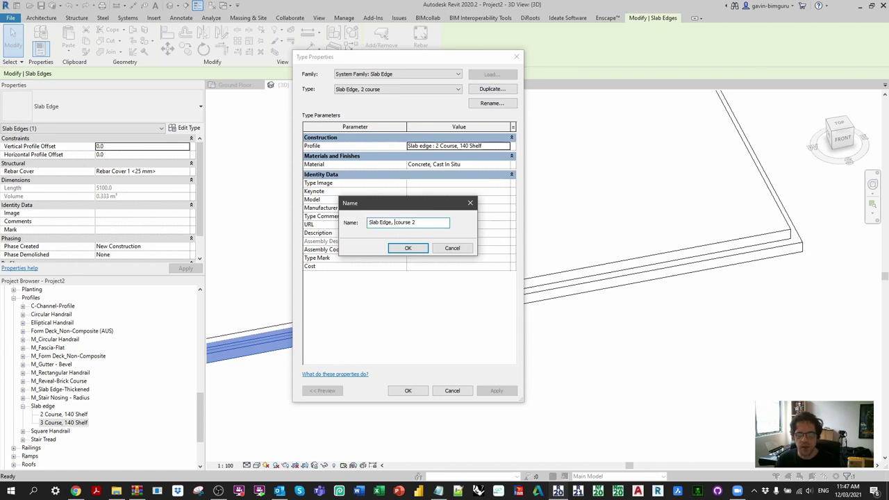
text(3)
key(End)
key(BackSpace)
key(BackSpace)
click(407, 248)
click(506, 146)
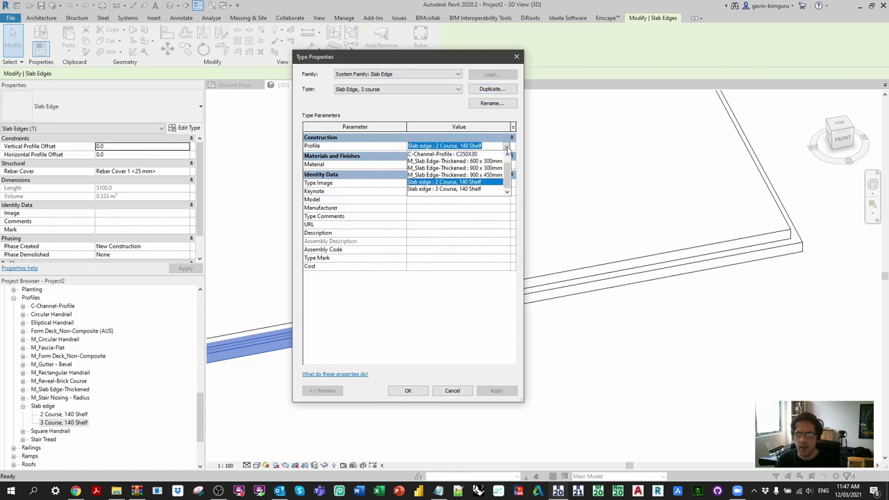
click(480, 189)
click(423, 391)
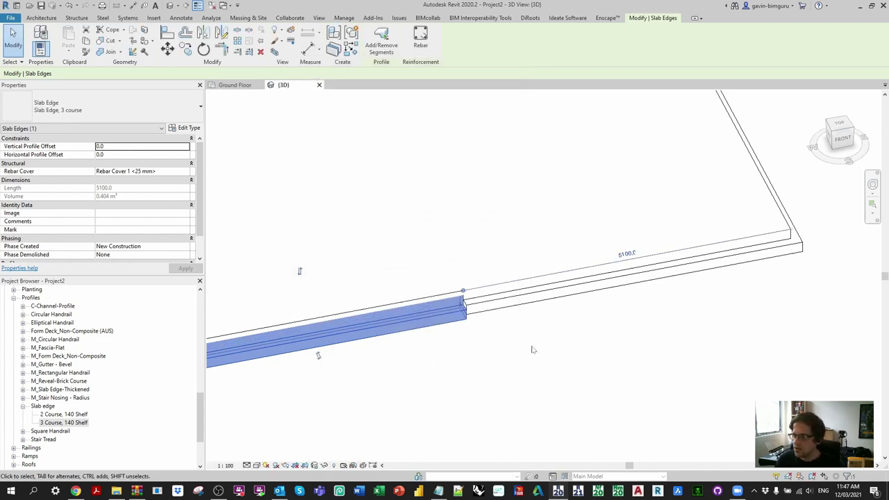
Join the right slab edge to the left slab edge with Join Geometry.
shift+middle_drag(532, 349, 635, 313)
key(Escape)
scroll(570, 370, down, 3)
scroll(635, 313, up, 2)
click(636, 17)
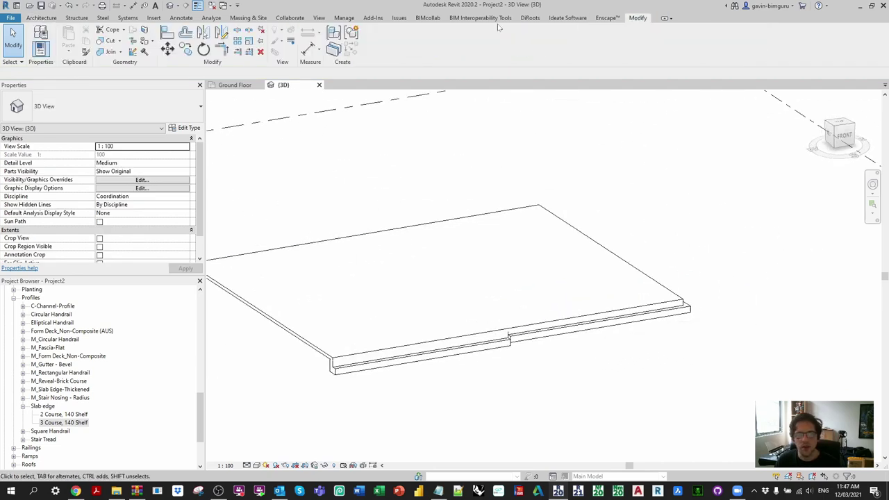
click(105, 51)
scroll(513, 333, up, 3)
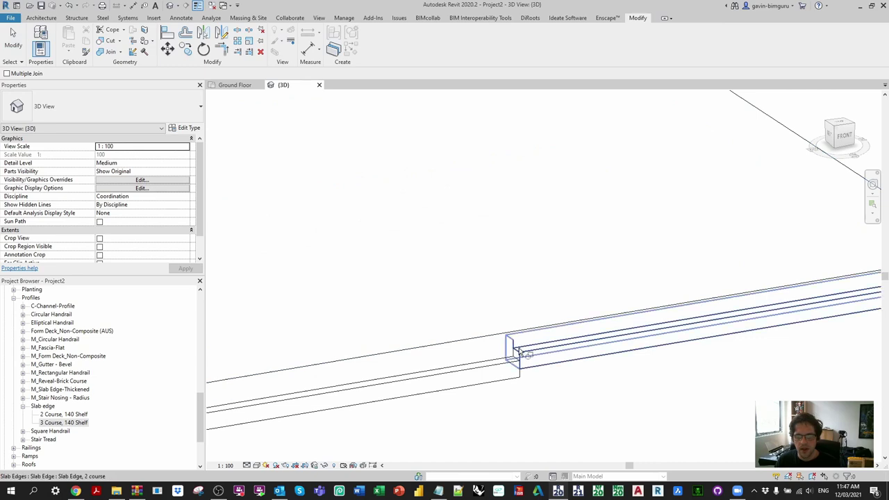
click(526, 339)
click(503, 347)
Orbit around the slab to check the stepped edge join, then end the command.
scroll(649, 412, down, 2)
scroll(649, 412, down, 3)
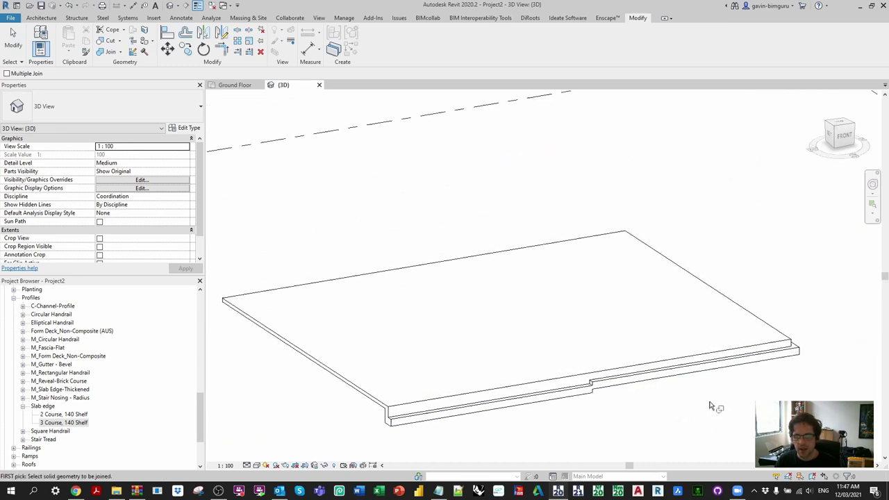
shift+middle_drag(649, 413, 547, 359)
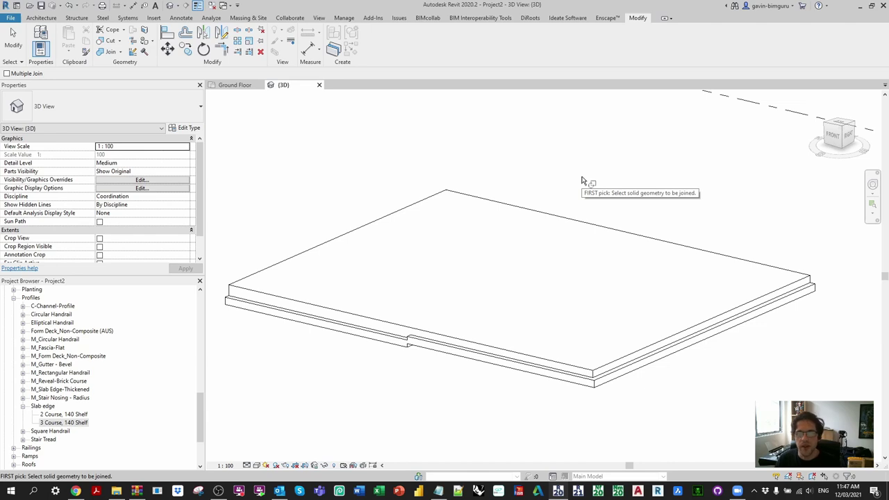
click(63, 422)
drag(200, 416, 202, 297)
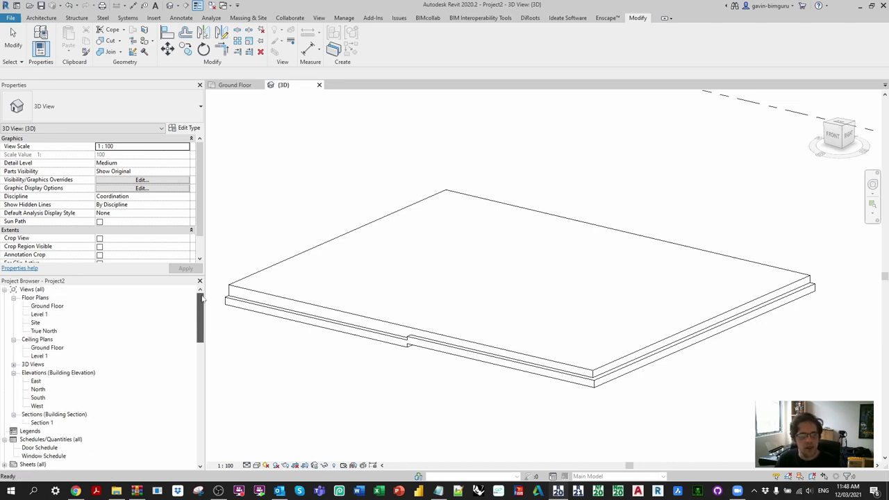
In the Ground Floor plan, start the Wall tool with the Brick veneer - 250 timber type.
double_click(47, 305)
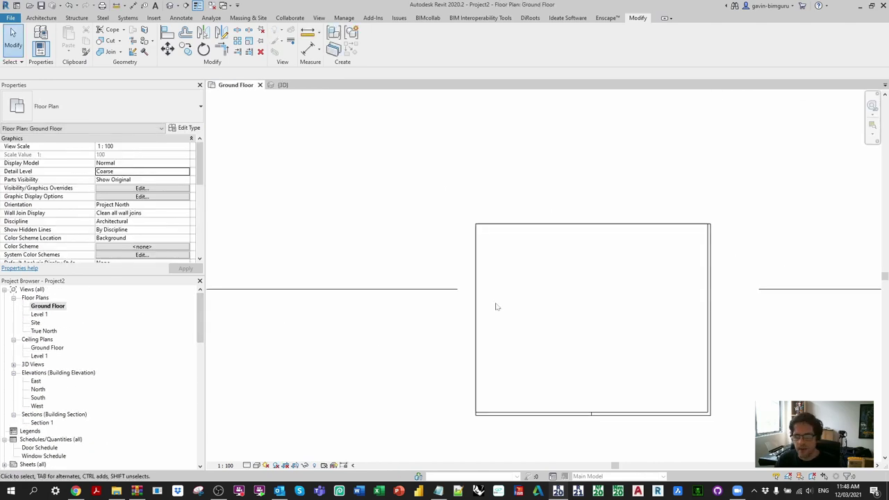
middle_drag(615, 354, 569, 347)
scroll(552, 337, up, 8)
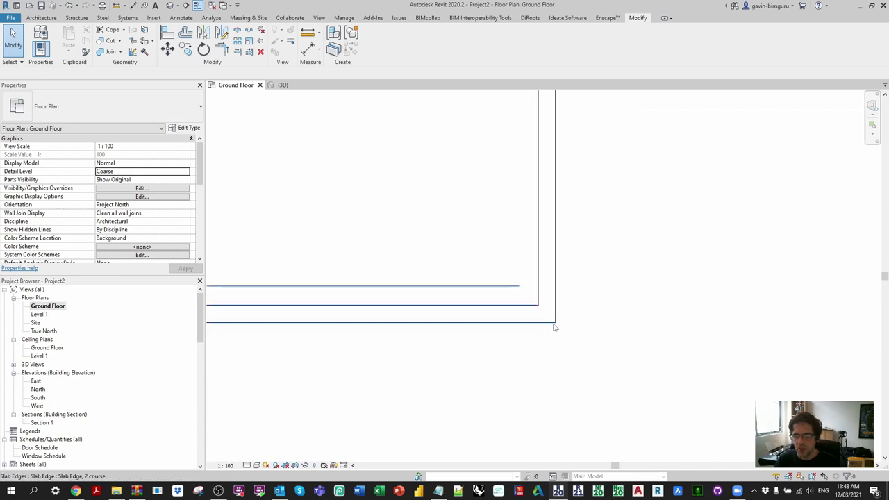
key(w)
key(a)
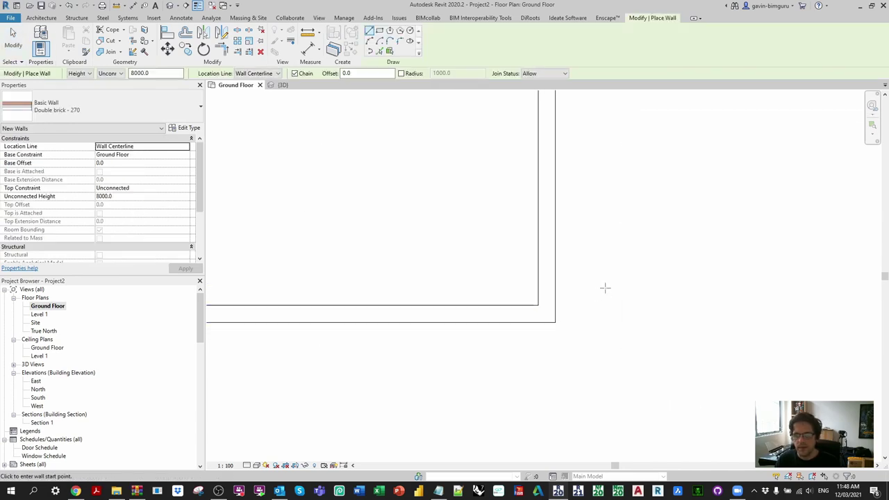
click(42, 18)
click(171, 105)
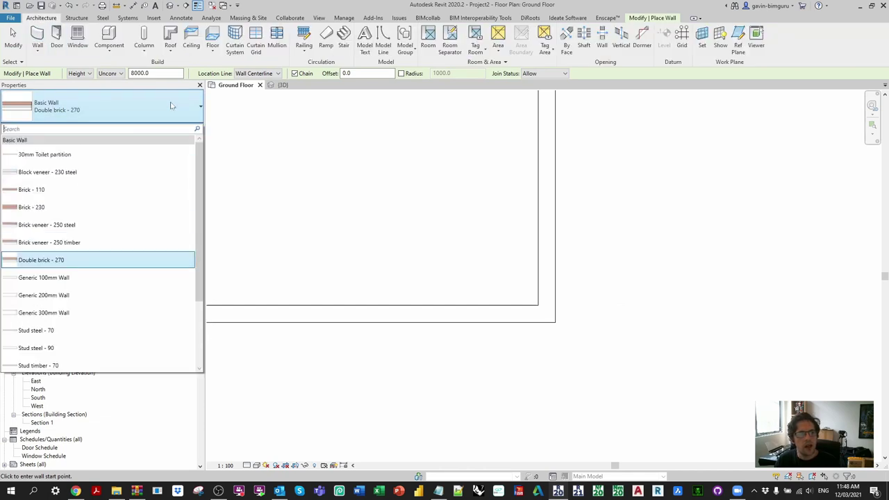
click(114, 242)
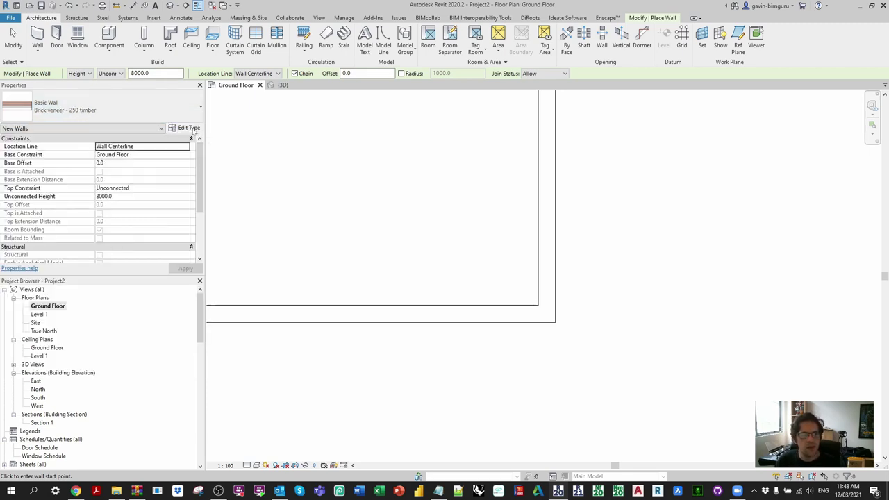
Rename the Brick veneer - 250 timber wall type to 'Single brick veneer'.
click(190, 129)
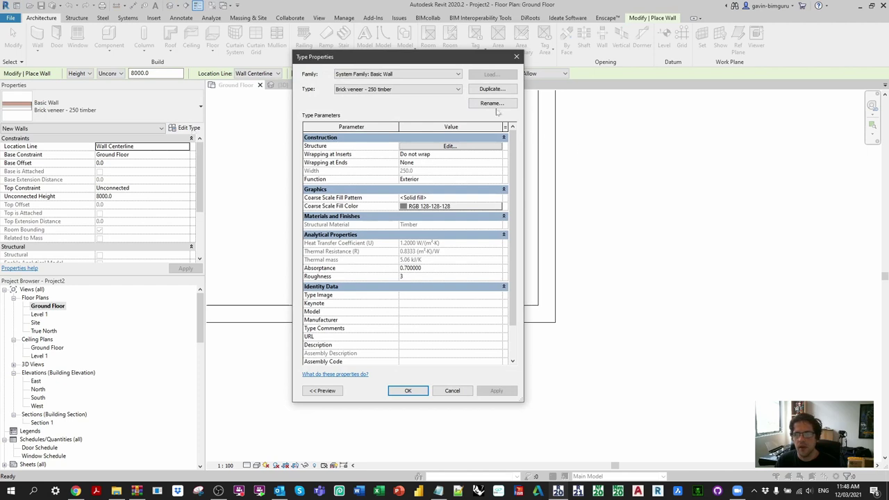
click(492, 104)
text(B)
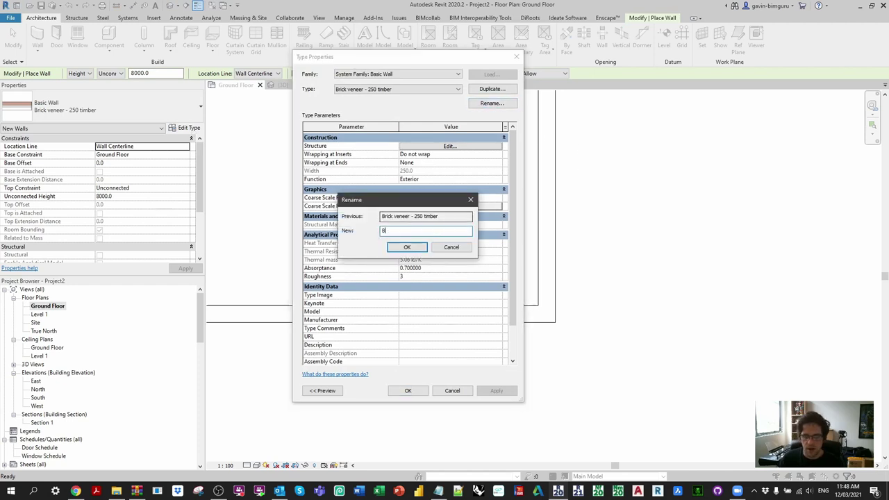
key(BackSpace)
text(Single brick)
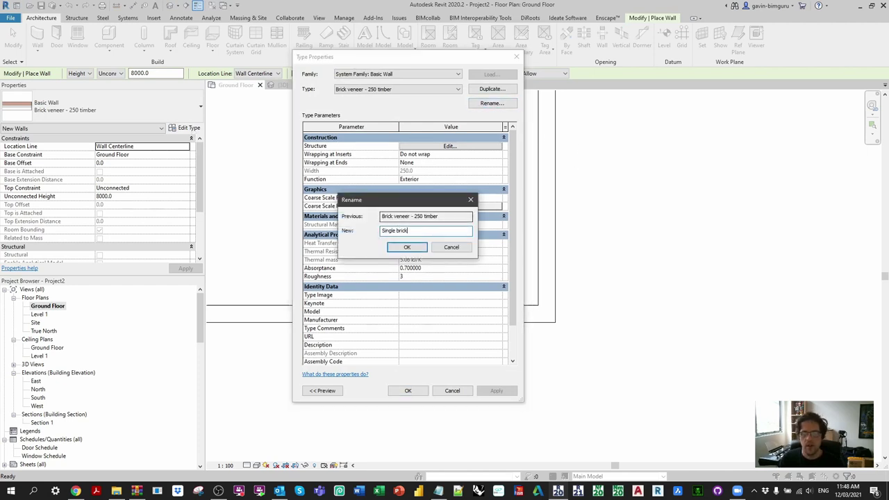
text( veneer)
key(Return)
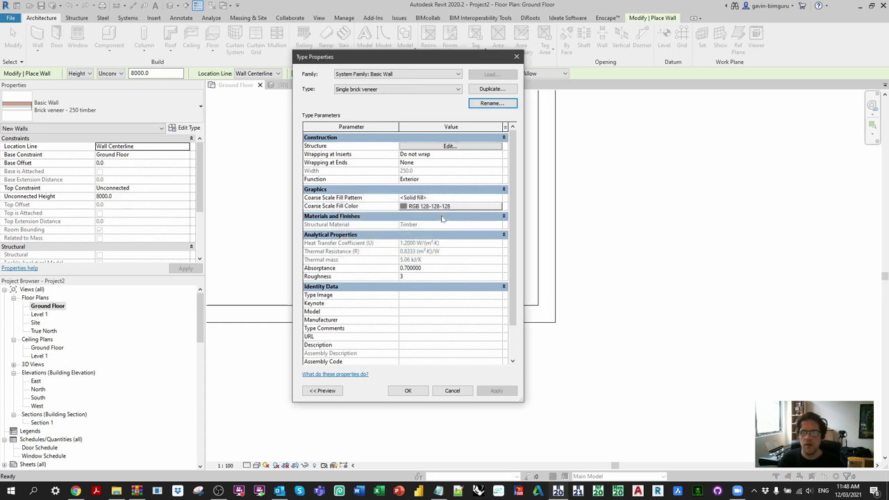
In the wall layer structure, set the air layer to 30 and the timber to 80.
click(454, 147)
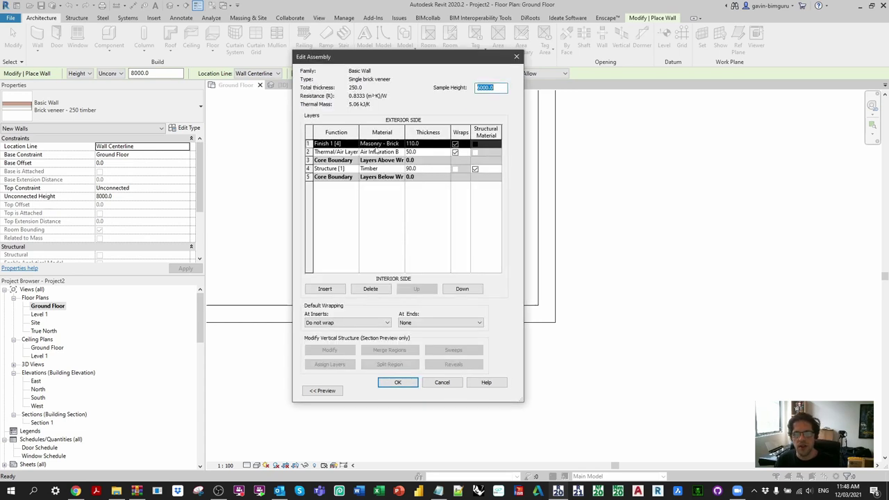
click(425, 144)
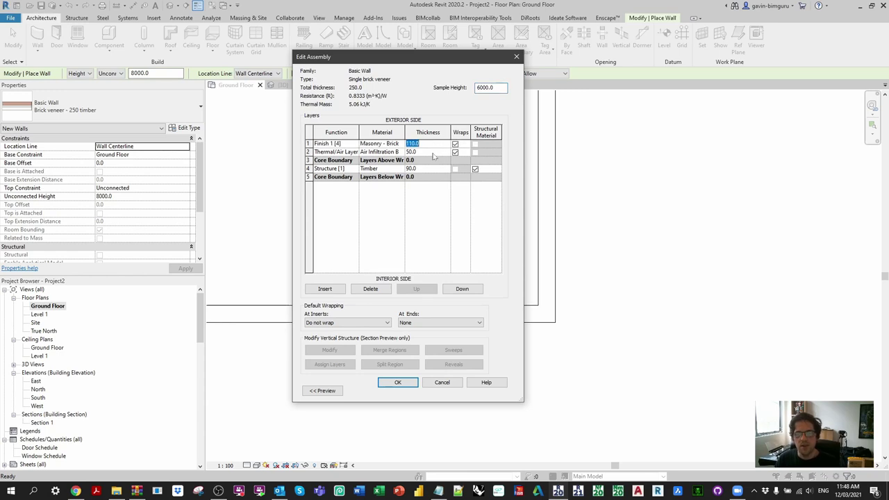
key(Down)
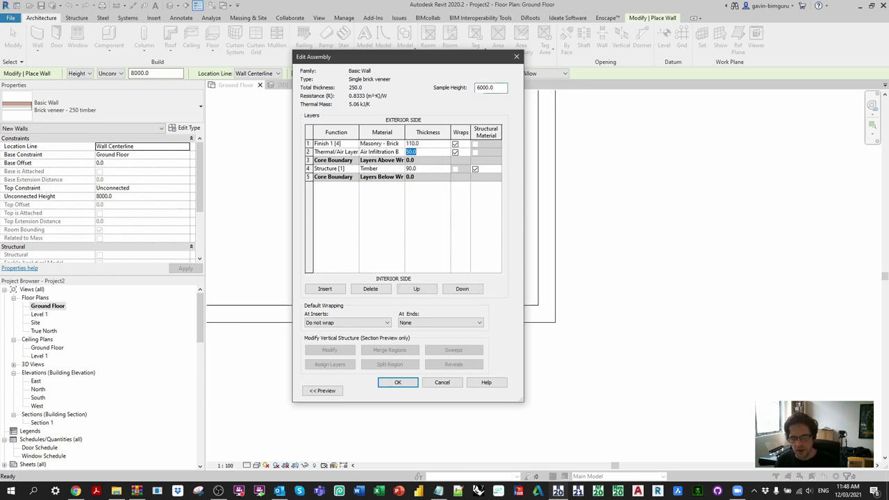
text(30)
click(433, 171)
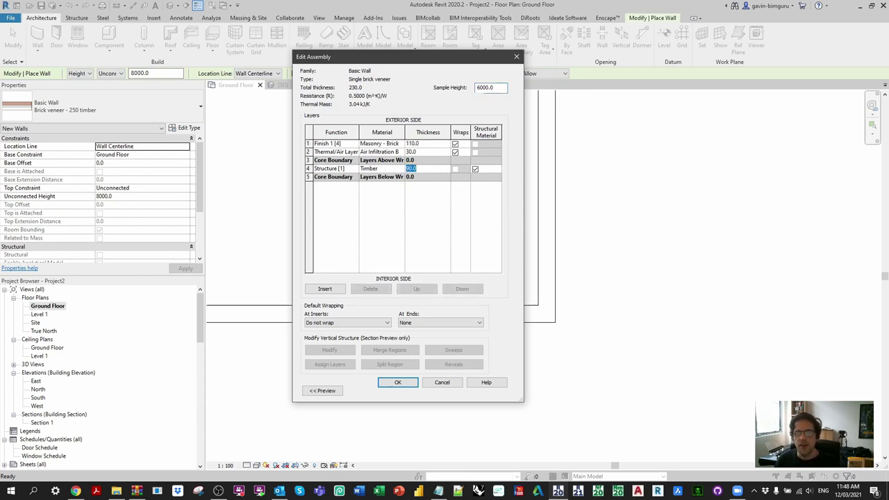
drag(442, 54, 739, 59)
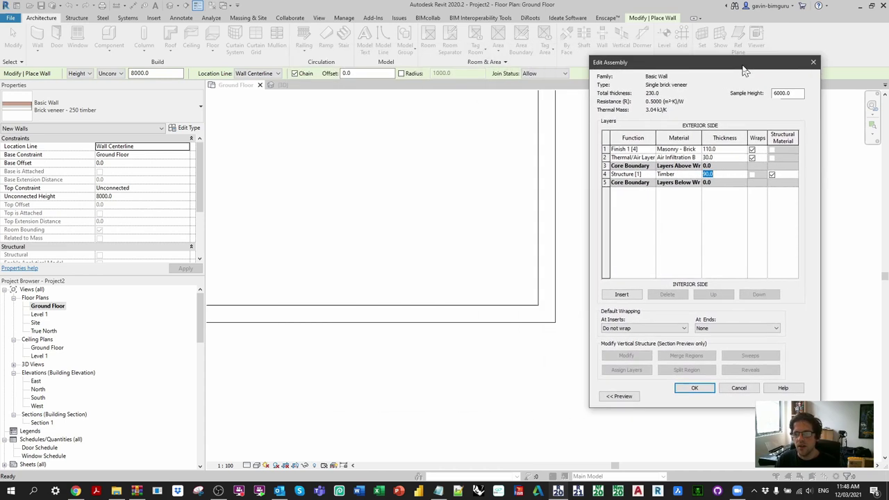
text(80)
Insert a 10 thick Gypsum Wall Board layer inside the timber layer.
click(637, 293)
click(760, 294)
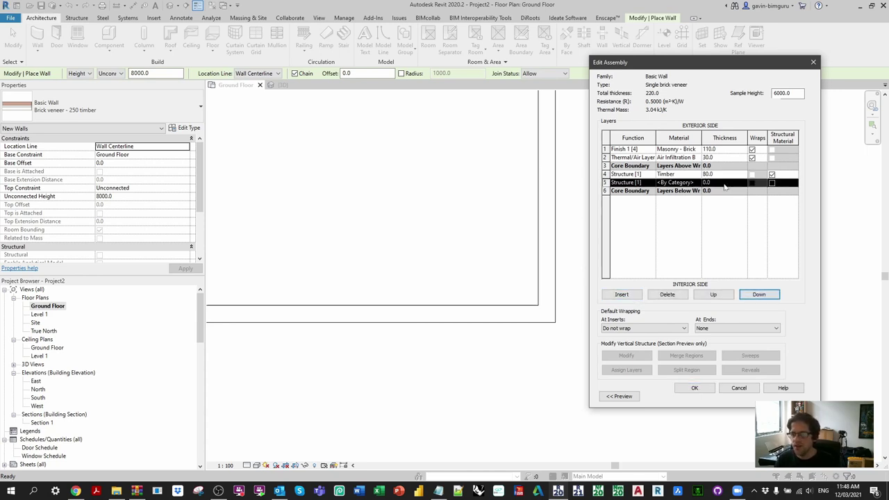
click(722, 182)
text(10)
click(677, 182)
click(696, 182)
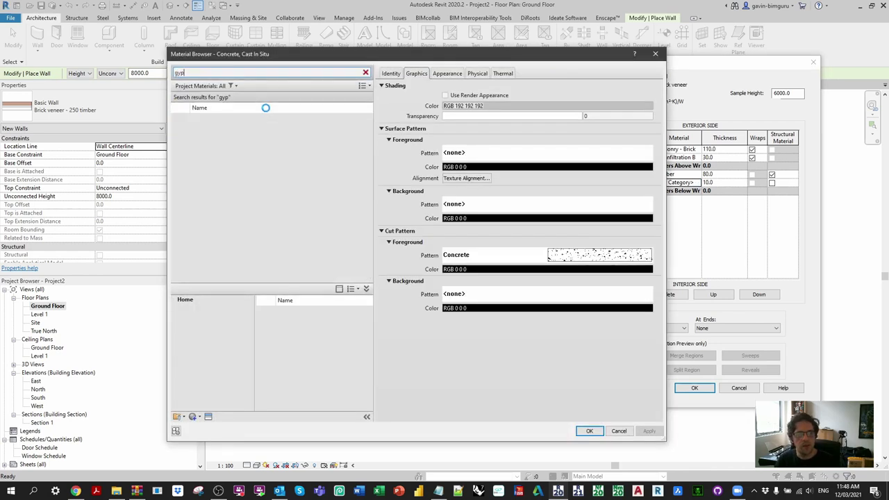
double_click(353, 125)
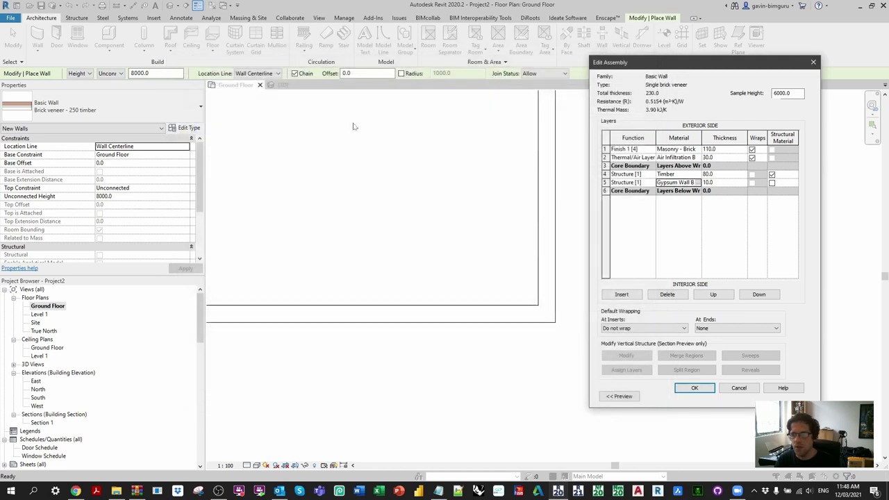
click(618, 174)
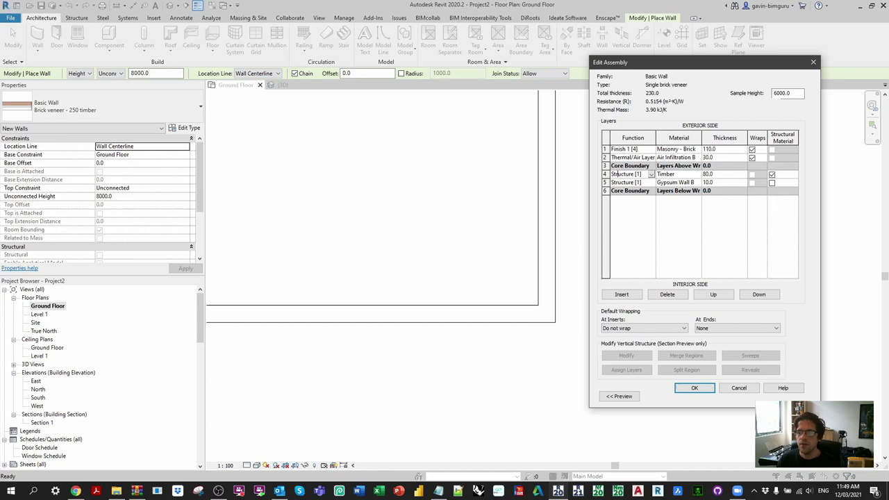
Verify the timber thickness and accept the 230-thick wall structure.
click(722, 173)
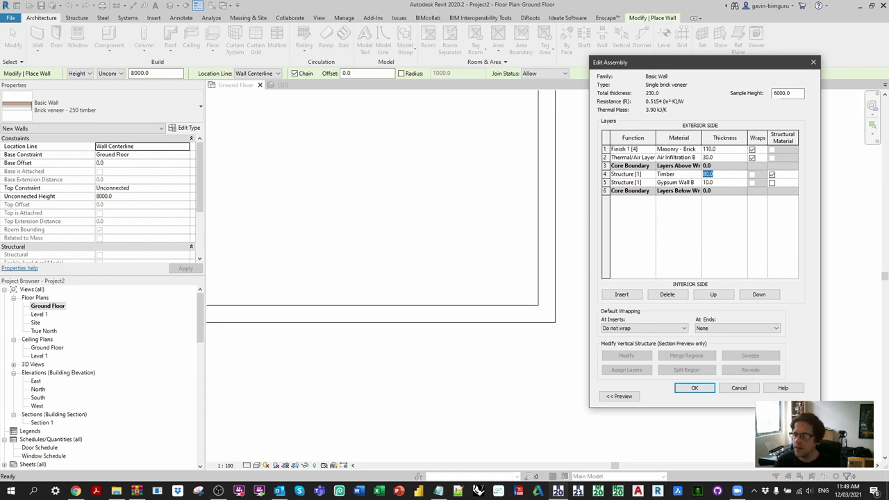
click(694, 387)
click(703, 398)
Draw two exterior-face-aligned walls along the slab's bottom and side edges from its corner.
click(186, 146)
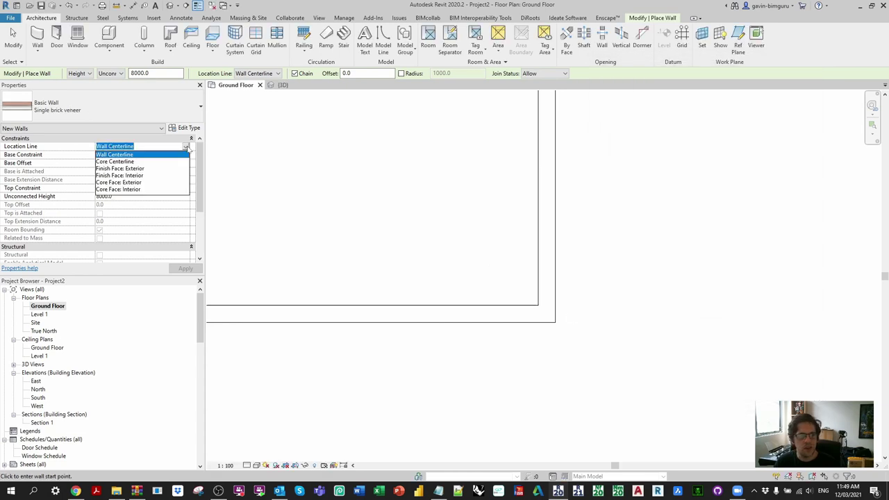
key(Escape)
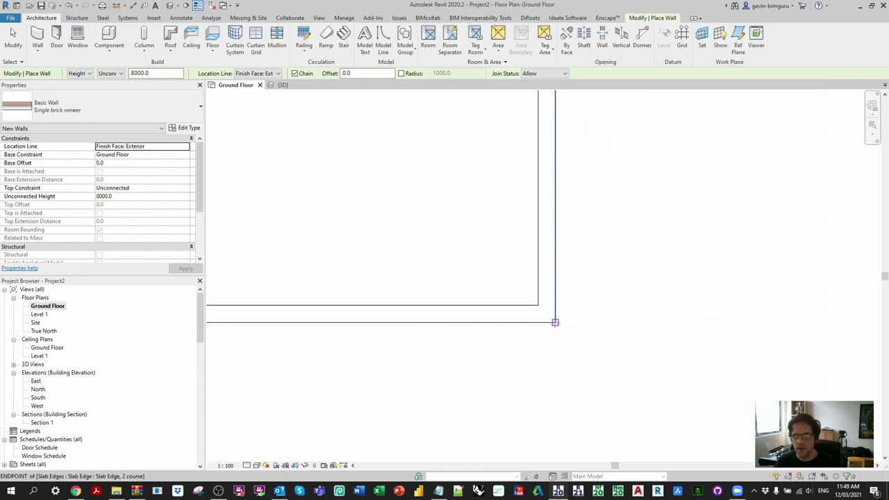
click(555, 322)
click(373, 308)
key(Escape)
click(554, 322)
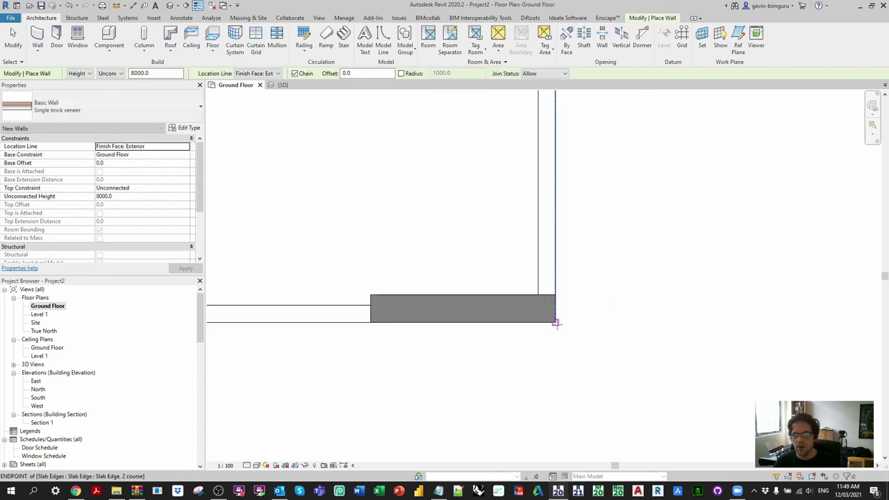
click(556, 149)
key(Escape)
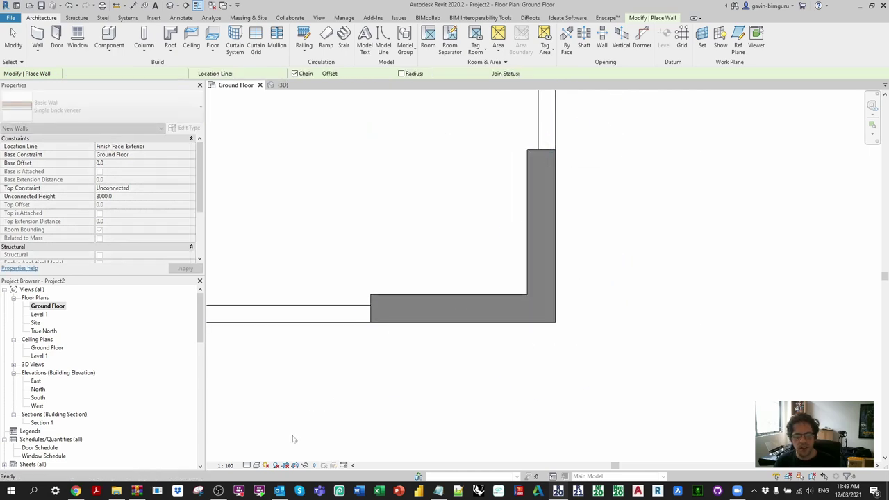
key(Escape)
Set the plan's detail level to Fine and switch to the 3D view.
click(256, 465)
click(257, 456)
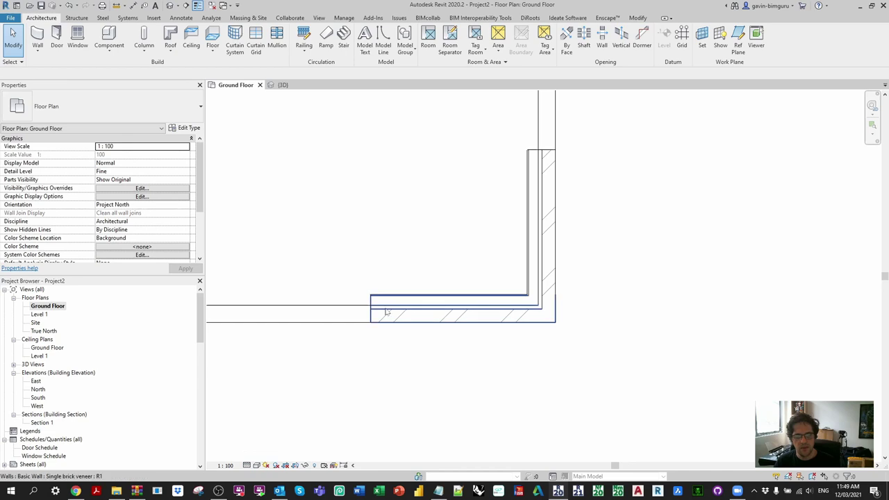
scroll(367, 313, up, 3)
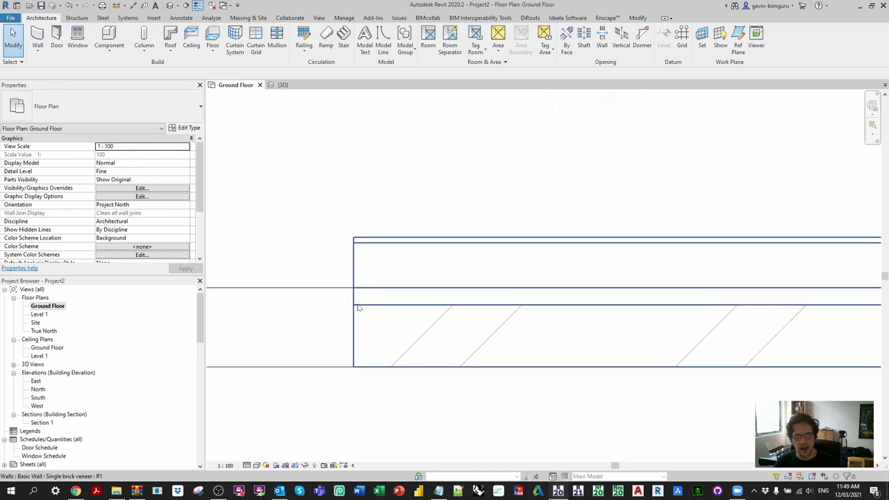
scroll(358, 308, down, 3)
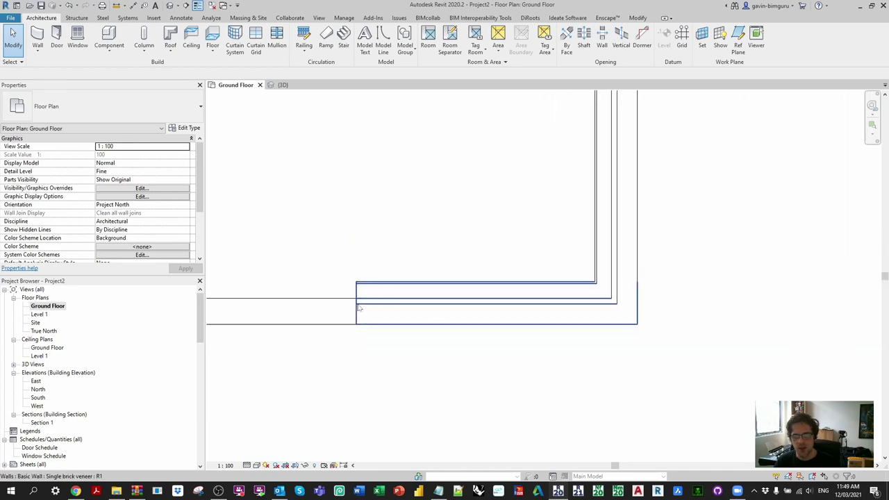
click(170, 7)
Set the top constraint of the two brick walls to Level 1.
click(623, 292)
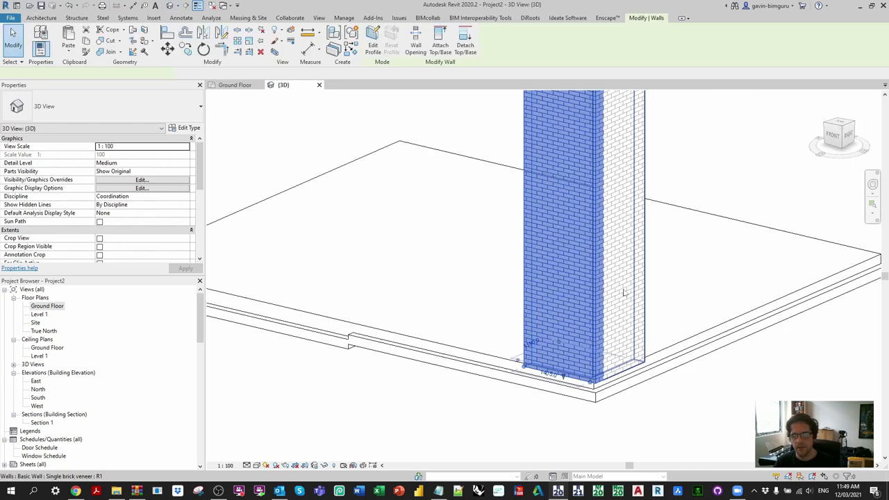
ctrl+click(623, 292)
click(186, 188)
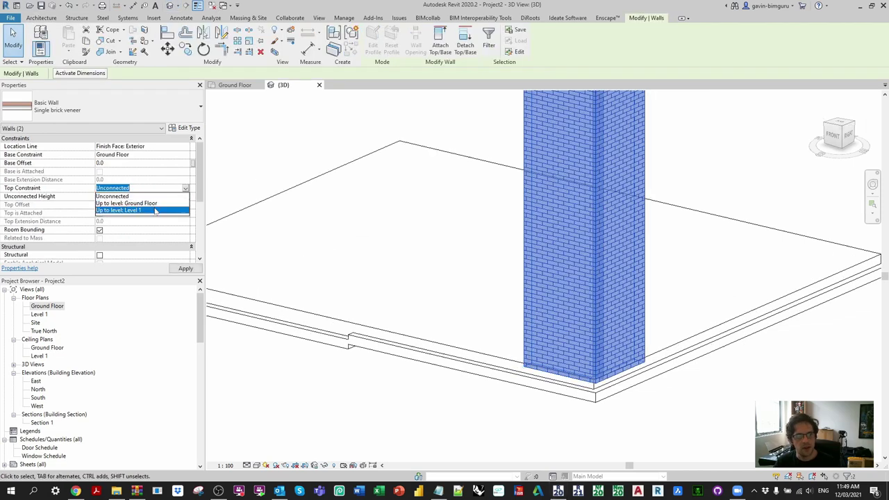
click(155, 210)
Give the walls a base offset of -172 and inspect the wall base at the slab step.
shift+middle_drag(492, 254, 615, 307)
scroll(575, 332, up, 3)
click(115, 163)
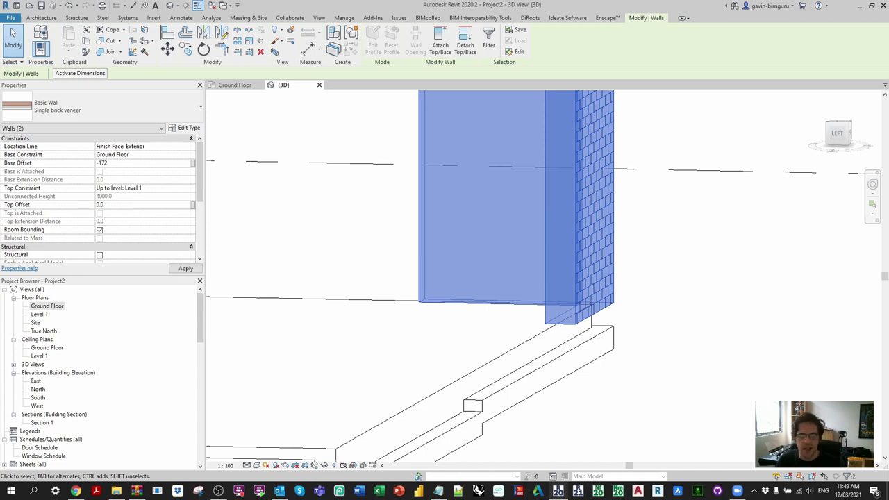
text(-172)
key(Return)
shift+middle_drag(700, 310, 699, 338)
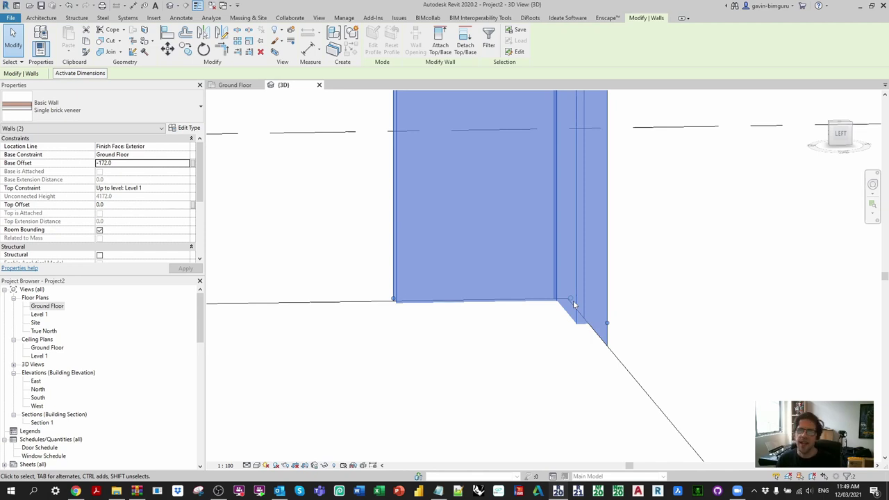
shift+middle_drag(601, 280, 496, 359)
middle_drag(360, 318, 420, 320)
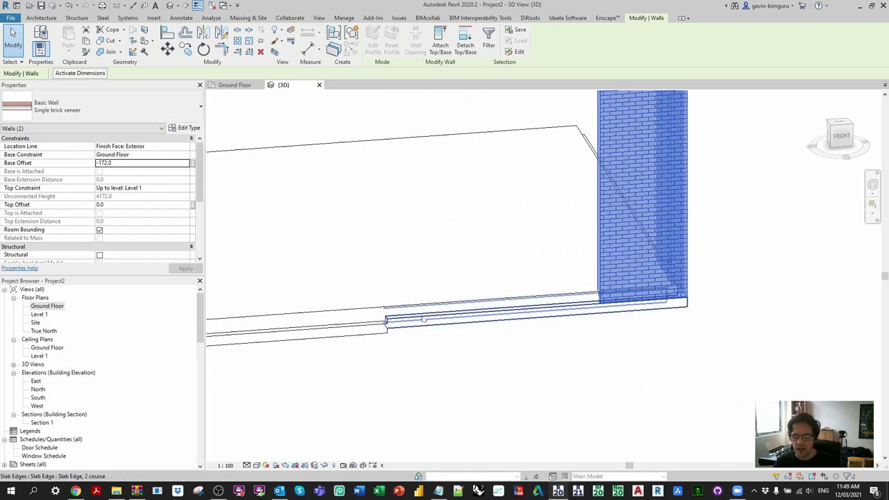
key(Escape)
scroll(384, 319, up, 2)
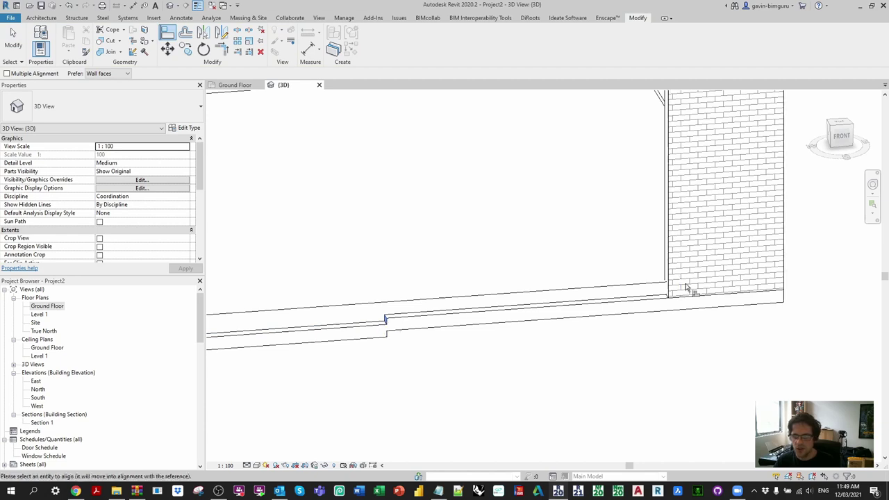
Copy the brick wall further left and drag its base down past the slab step.
click(468, 300)
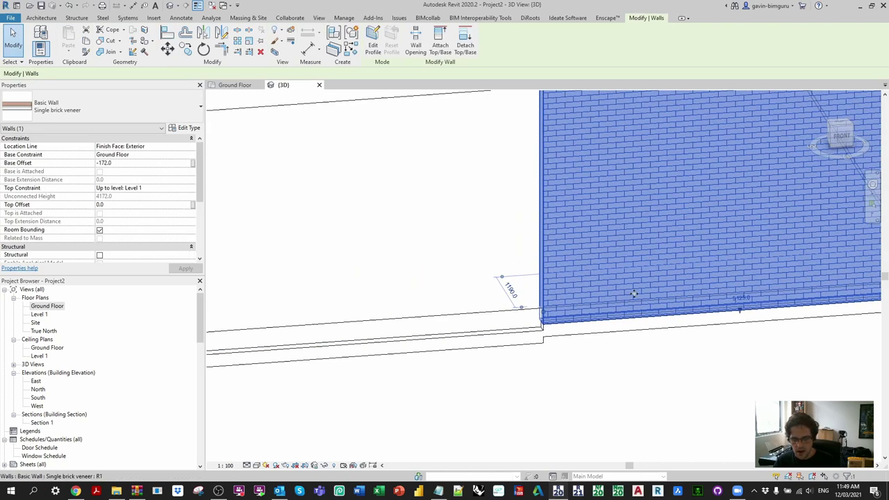
shift+middle_drag(468, 300, 595, 320)
click(566, 319)
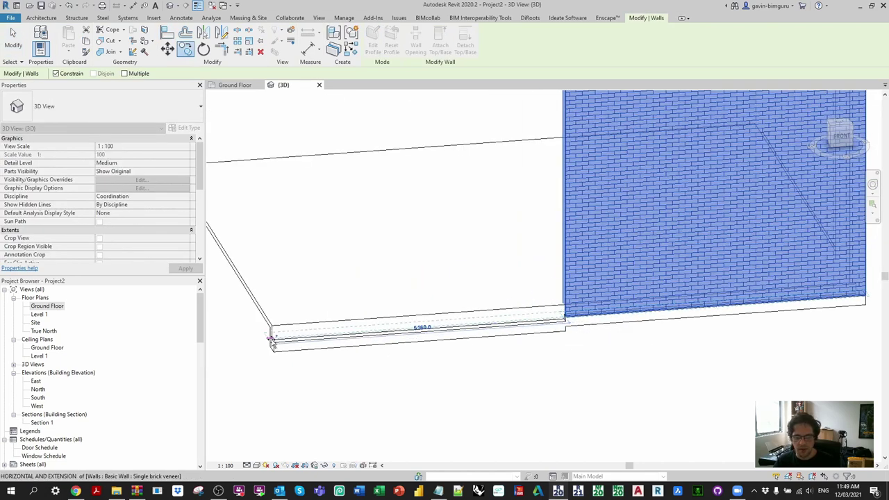
click(272, 330)
scroll(414, 323, up, 2)
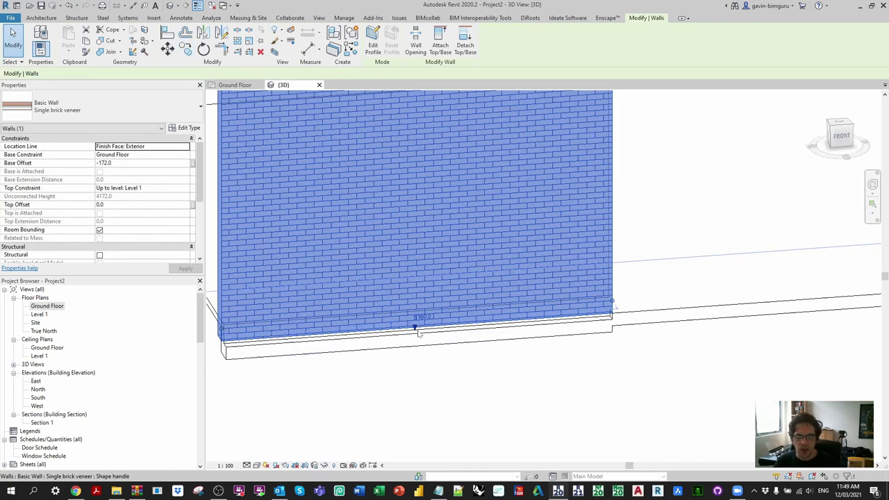
drag(415, 324, 420, 339)
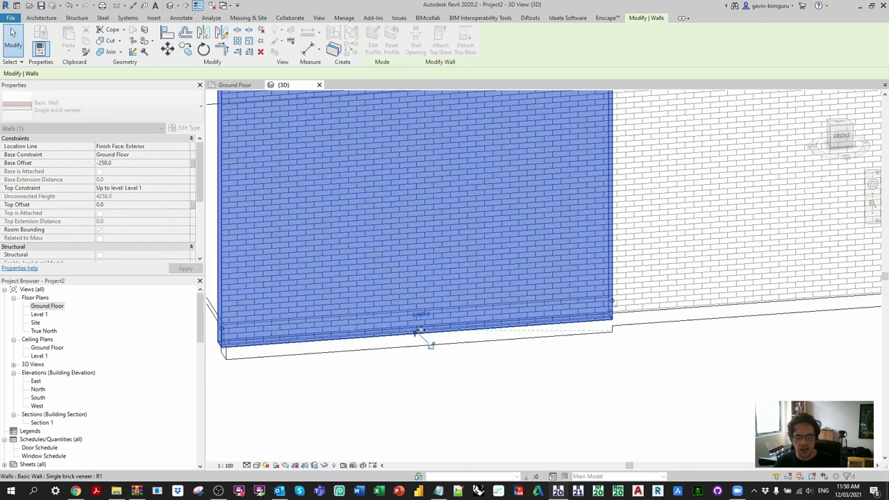
shift+middle_drag(420, 339, 561, 403)
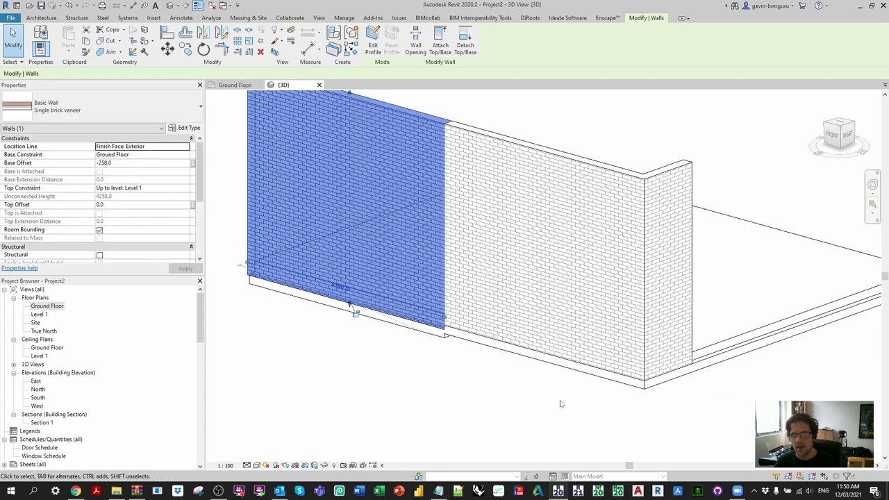
Delete the front wall, then set Base Offset 0 on the side and rear walls.
key(Delete)
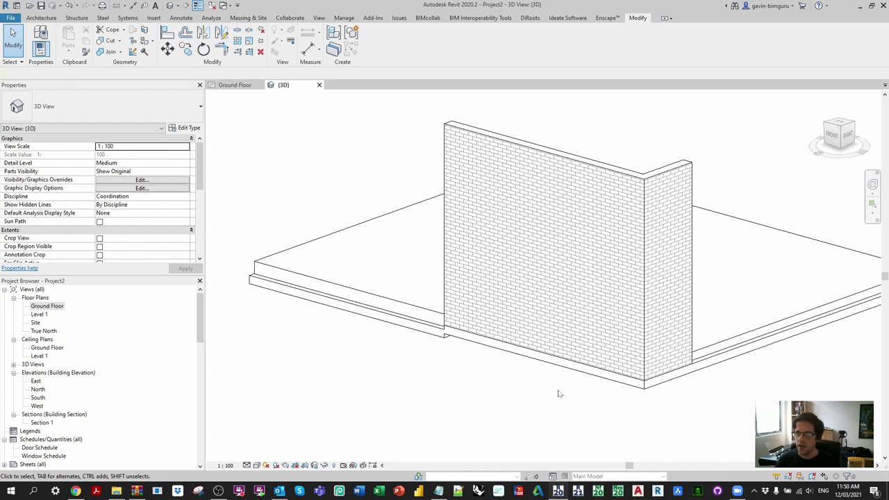
shift+middle_drag(507, 382, 602, 377)
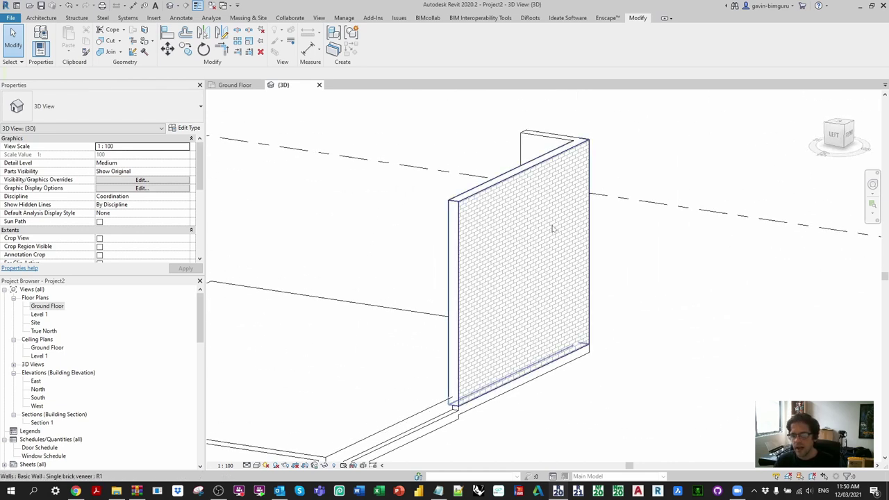
click(545, 131)
ctrl+click(545, 131)
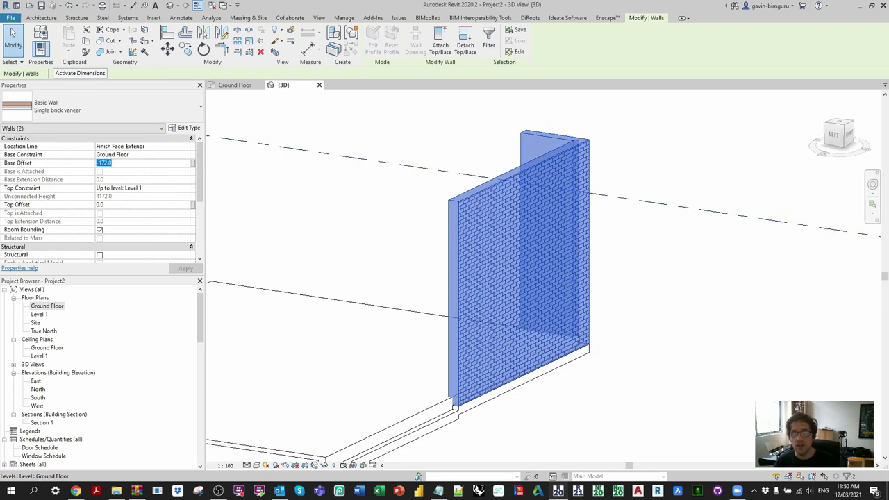
text(0)
key(Return)
scroll(549, 444, up, 3)
mouse_move(545, 489)
middle_down()
mouse_move(555, 430)
mouse_move(546, 421)
middle_up()
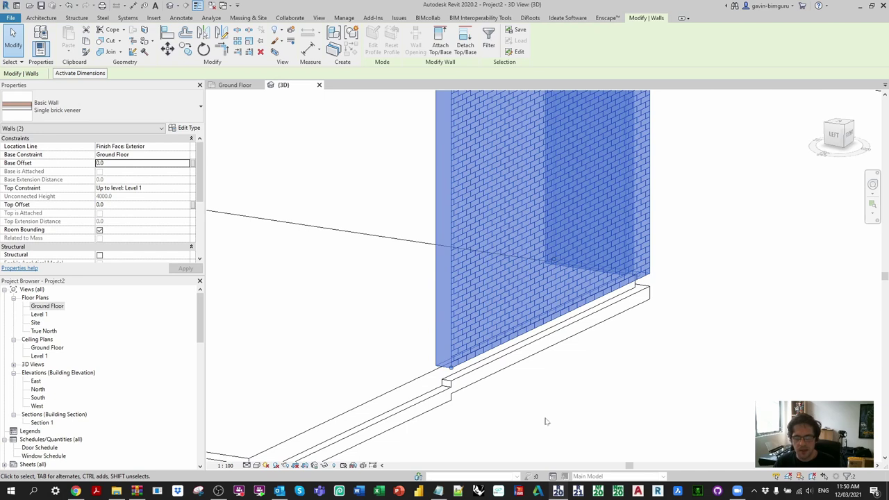
In the Single brick veneer section preview, unlock the masonry layer's bottom edge and accept.
click(186, 129)
click(743, 152)
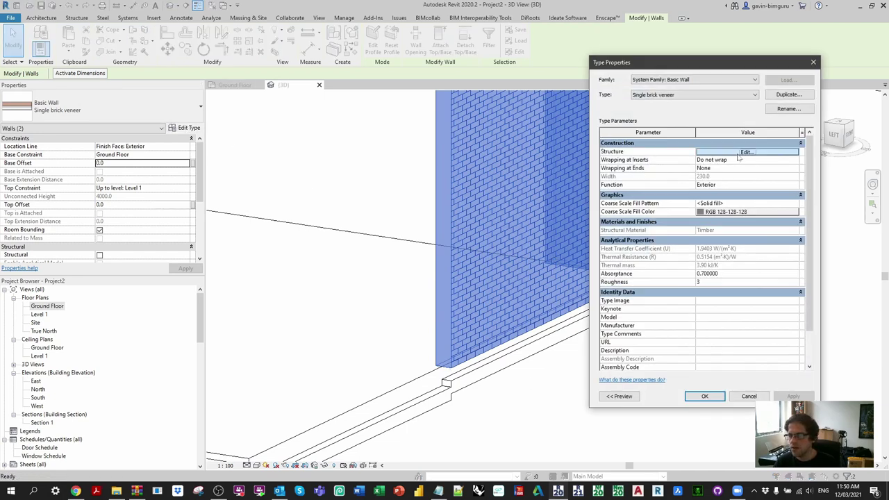
click(620, 396)
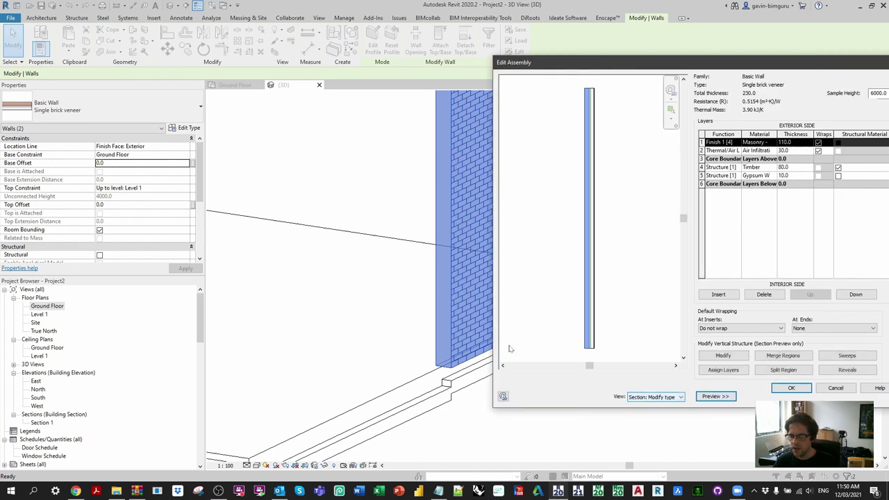
scroll(582, 147, up, 5)
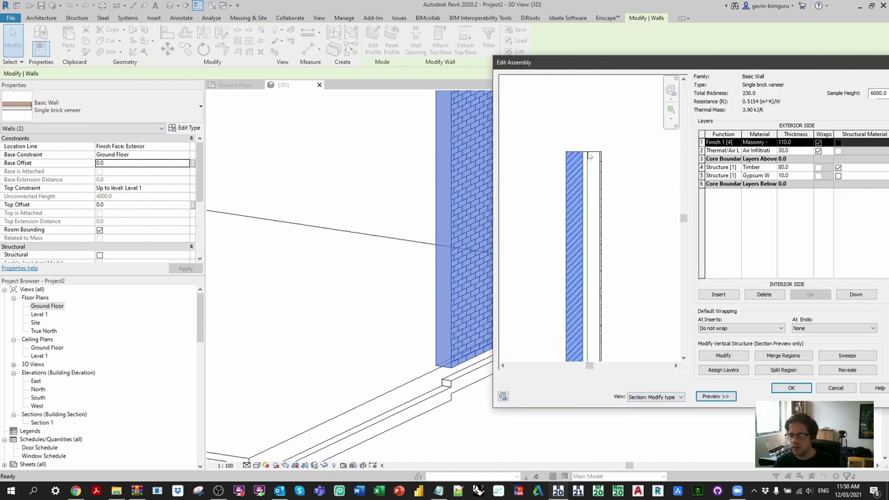
click(722, 357)
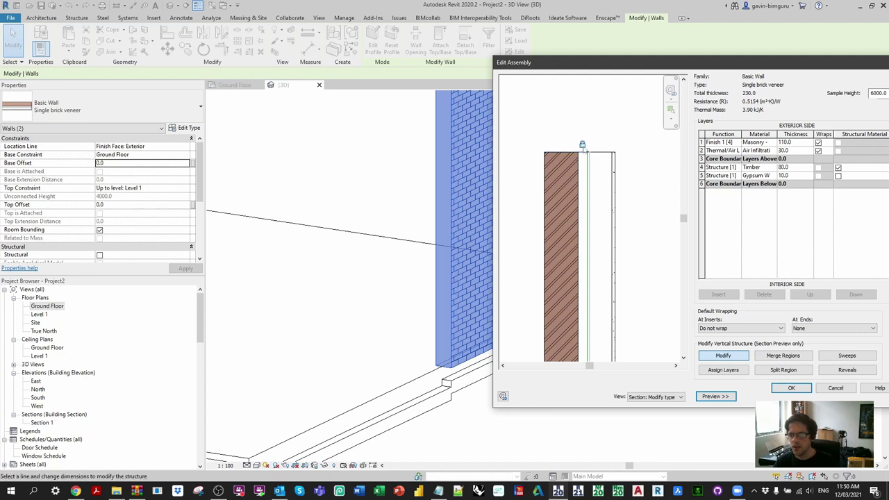
scroll(585, 118, down, 2)
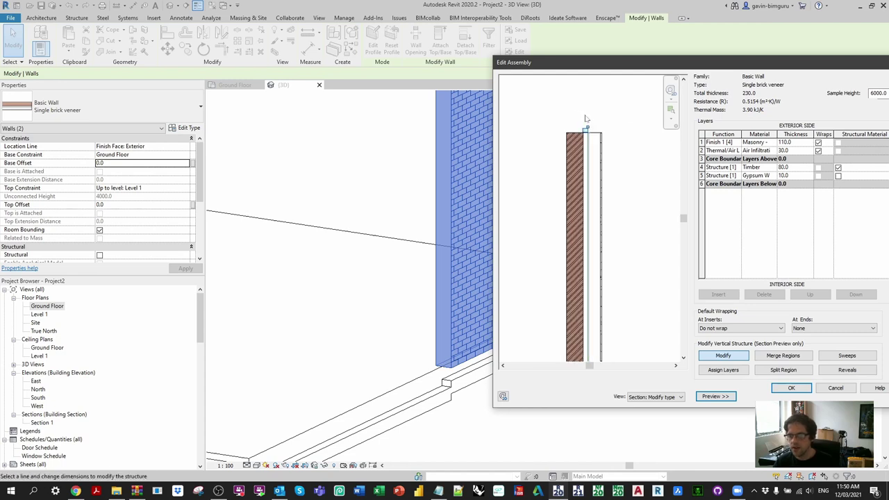
scroll(585, 118, down, 2)
scroll(568, 260, up, 4)
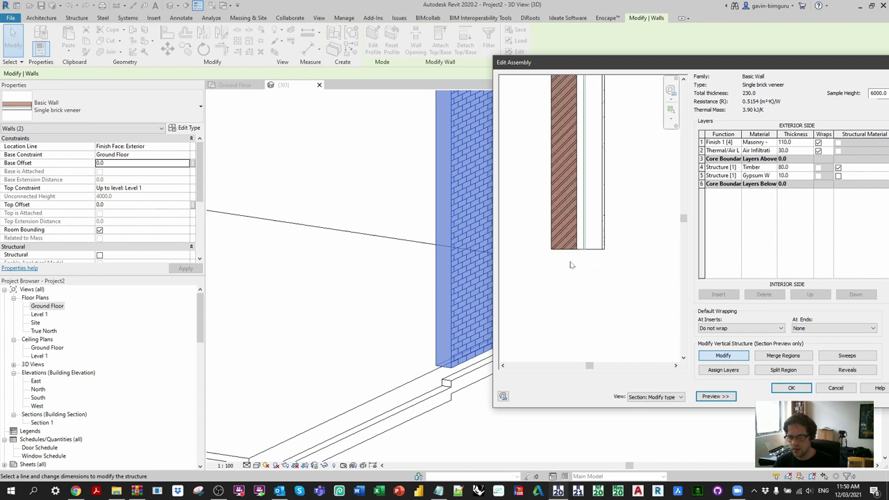
scroll(571, 265, up, 2)
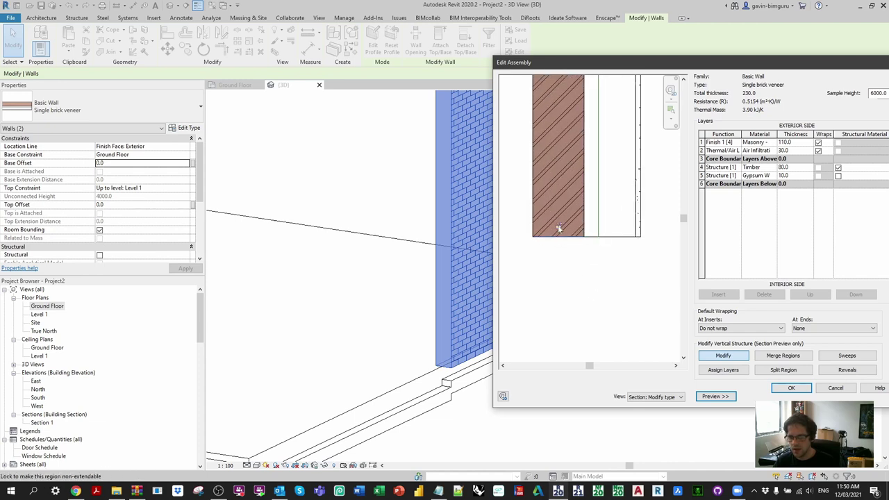
click(590, 225)
click(790, 388)
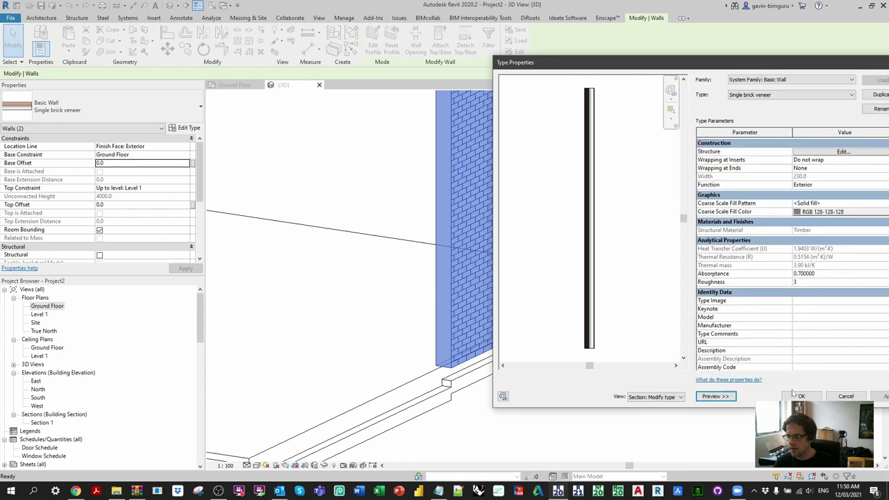
Drag one wall's brick-layer bottom handle down to a Base Extension Distance of -172.
click(800, 396)
shift+middle_drag(478, 296, 631, 287)
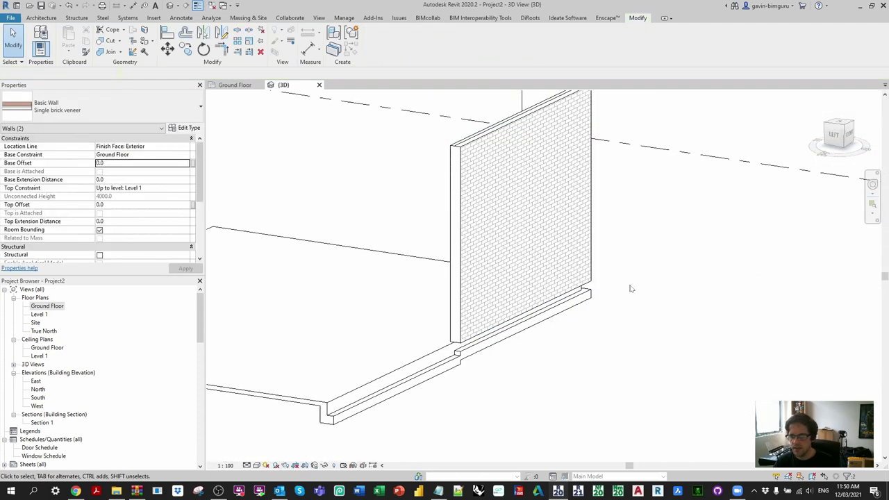
click(558, 224)
shift+middle_drag(558, 224, 517, 316)
drag(519, 318, 557, 328)
shift+middle_drag(558, 327, 520, 321)
drag(520, 321, 526, 343)
shift+middle_drag(645, 339, 512, 280)
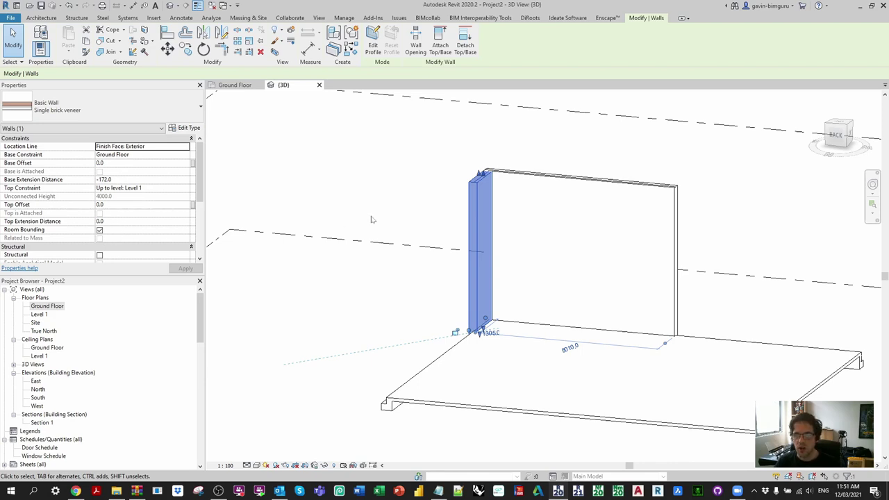
scroll(473, 190, up, 5)
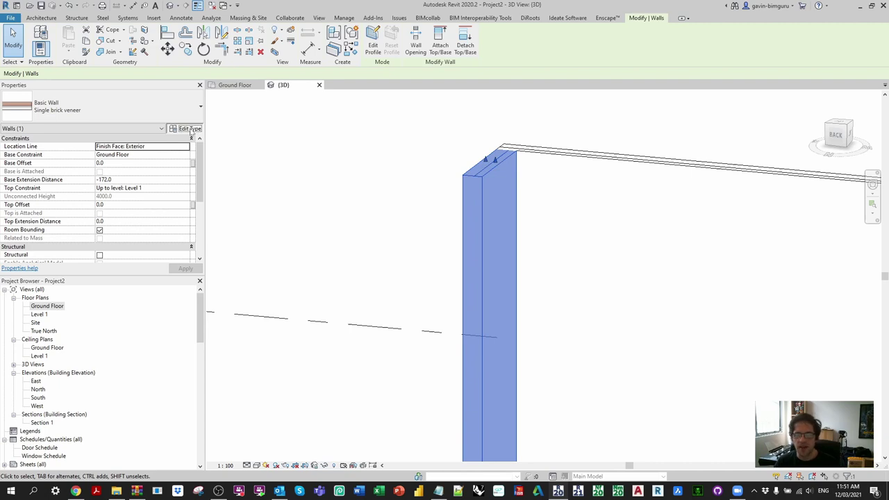
Insert a 100 thick structure layer below the core boundary in Single brick veneer.
click(190, 129)
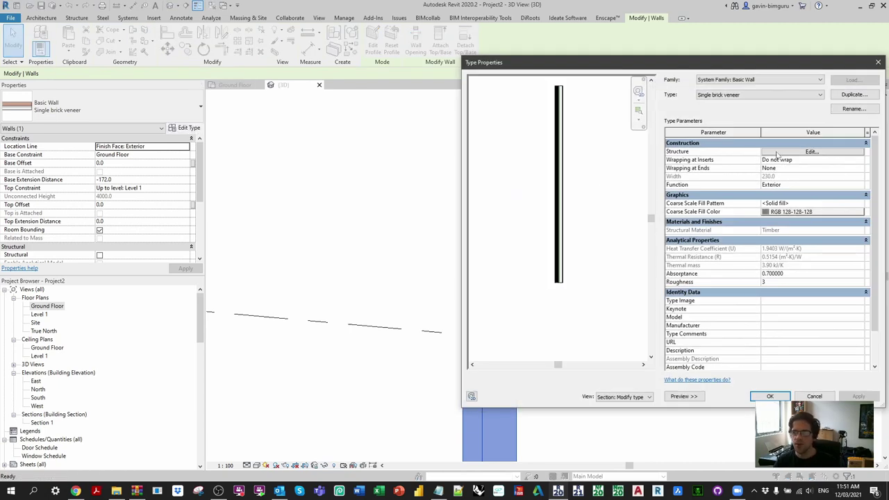
click(792, 153)
click(684, 177)
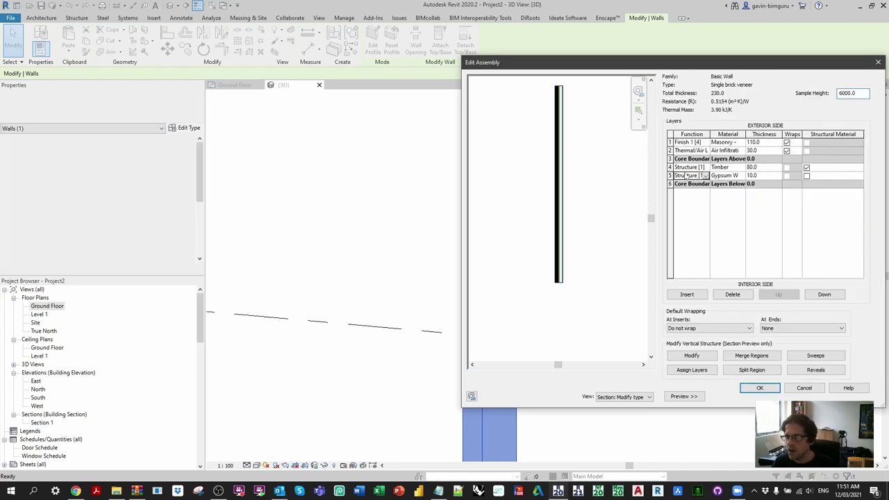
click(686, 294)
click(824, 294)
click(825, 295)
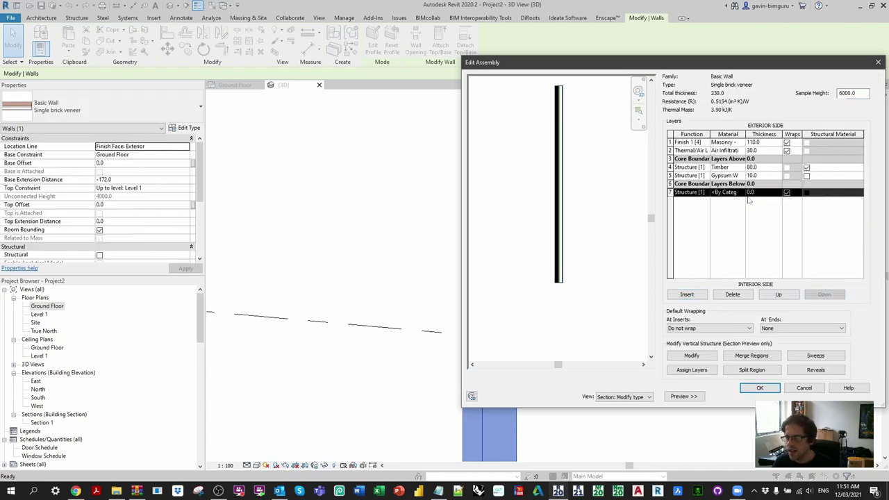
text(100)
click(564, 89)
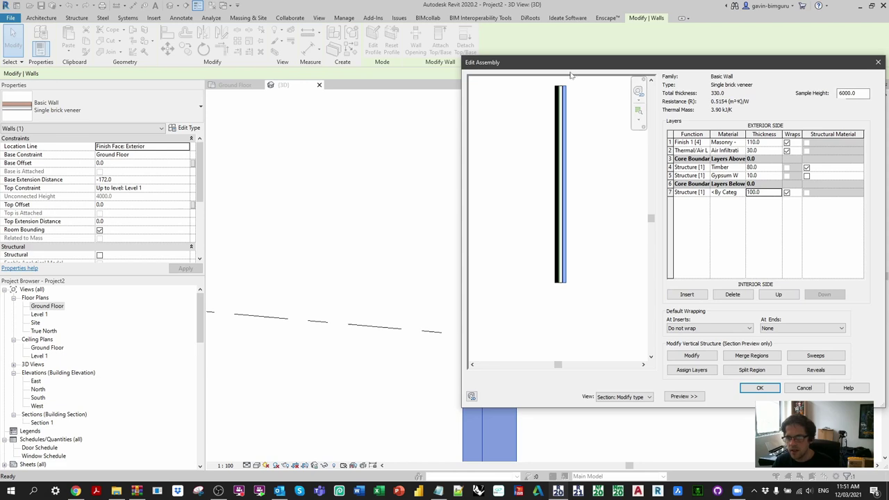
Unlock the new layer's bottom edge, dismiss the extension-layer error, and accept.
click(692, 355)
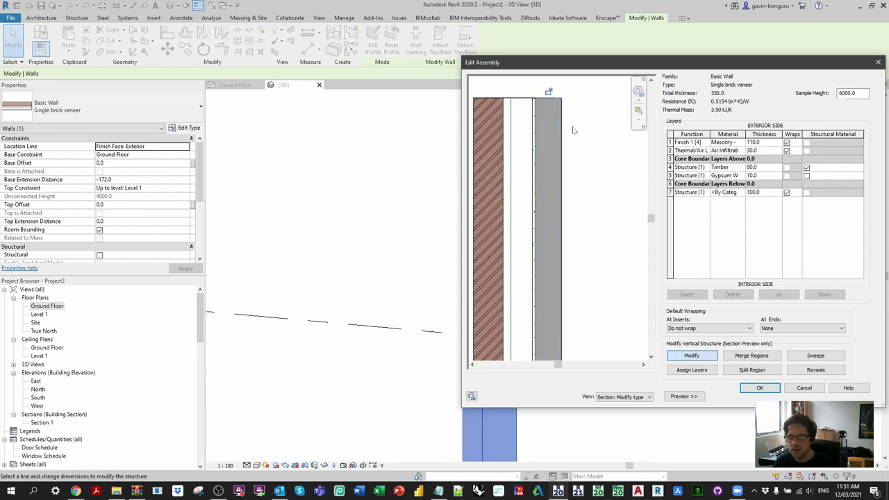
scroll(557, 220, down, 3)
scroll(554, 264, up, 4)
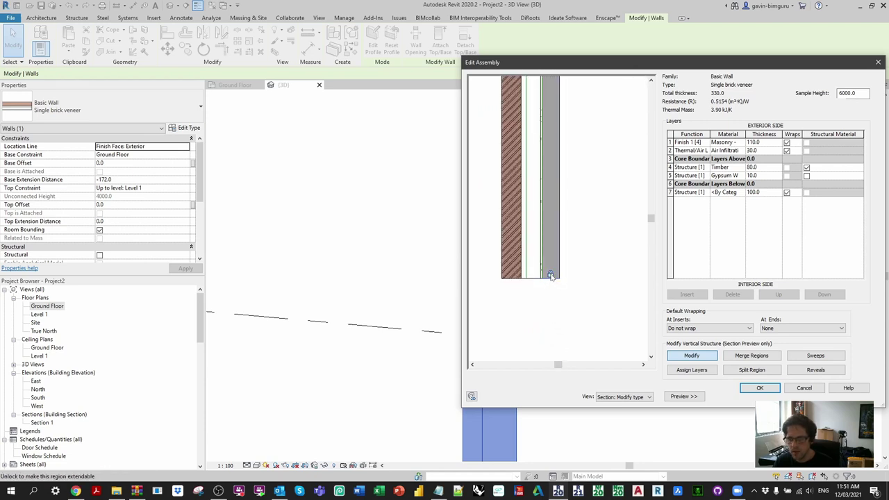
click(552, 280)
click(759, 388)
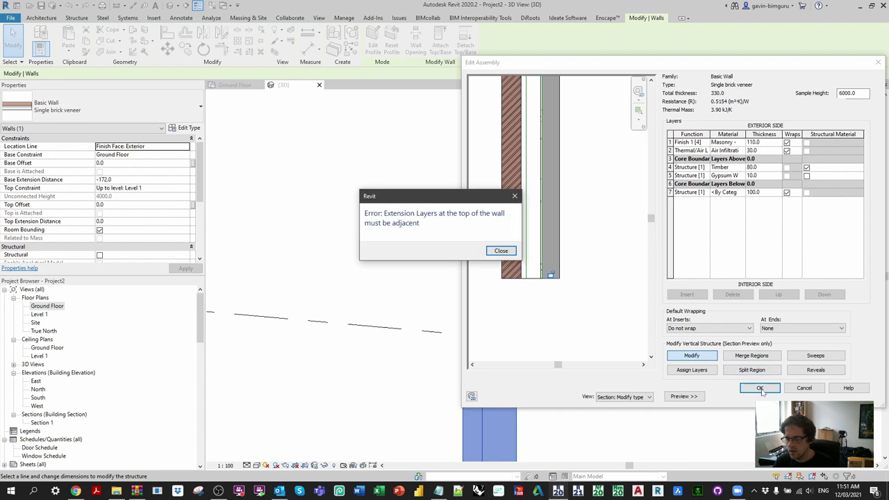
click(501, 252)
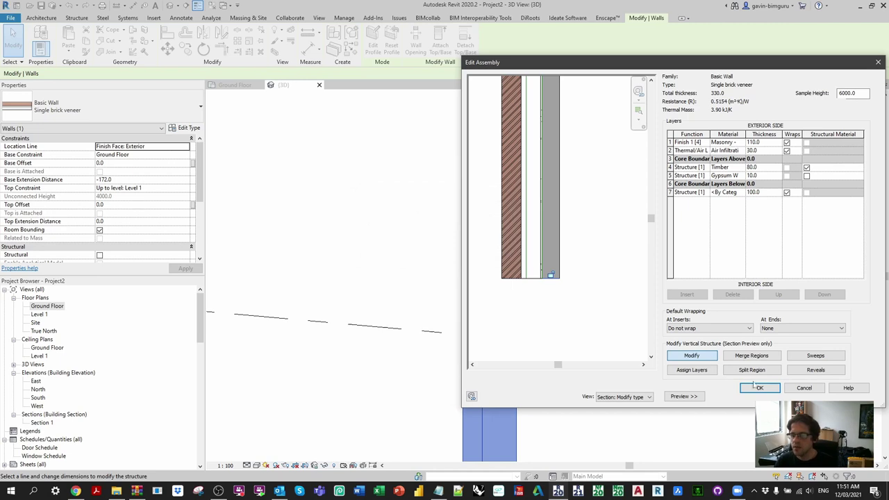
click(803, 390)
Copy and paste the ground floor slab, then move the copy up to Level 1.
click(769, 397)
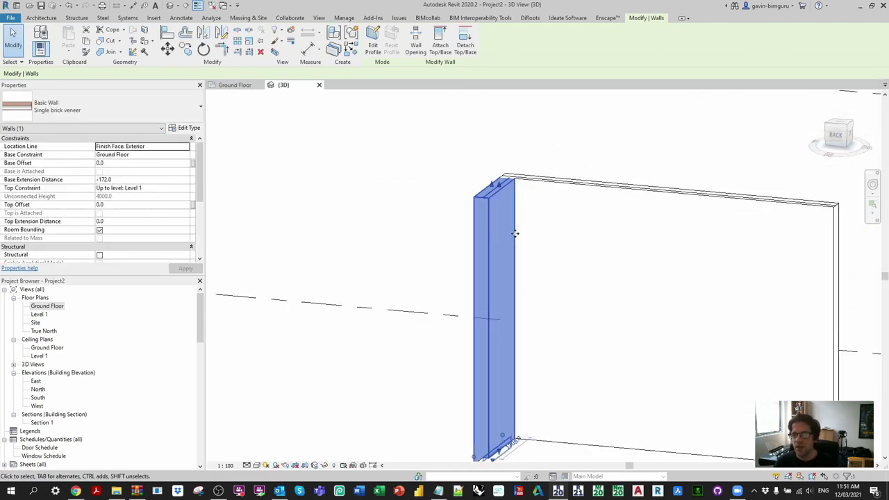
scroll(500, 258, down, 3)
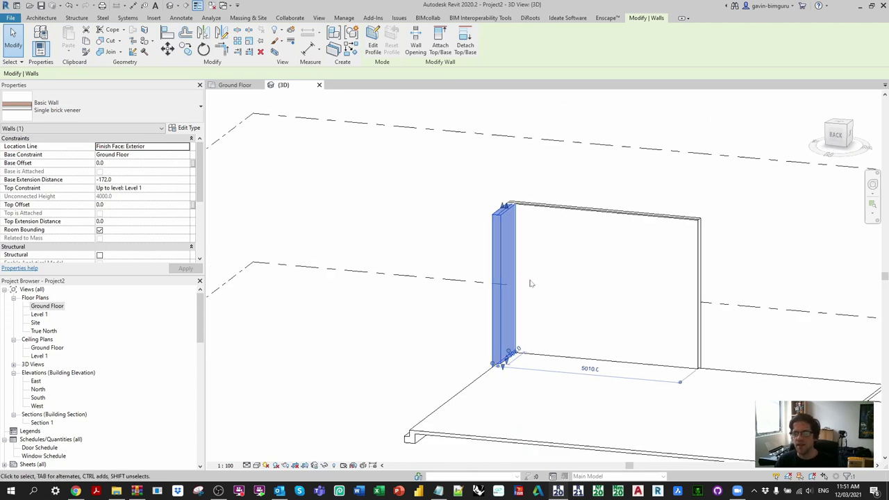
middle_drag(530, 280, 509, 238)
click(658, 436)
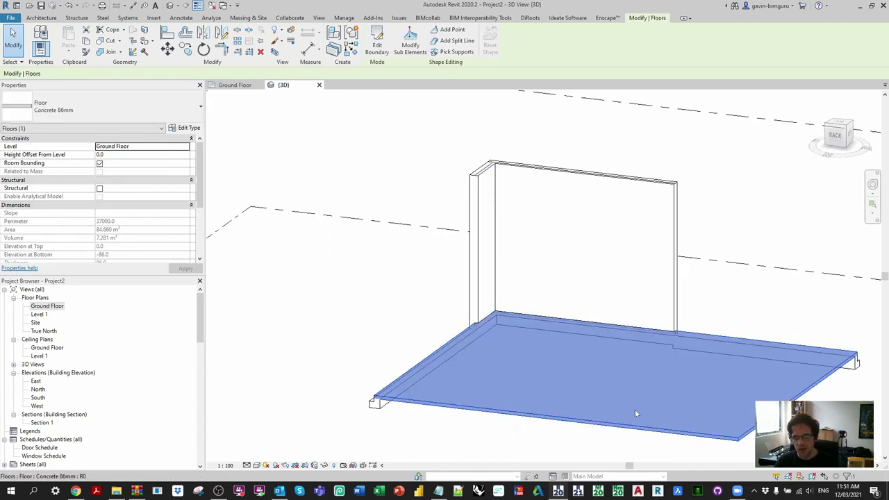
key(ctrl+c)
key(ctrl+v)
click(603, 318)
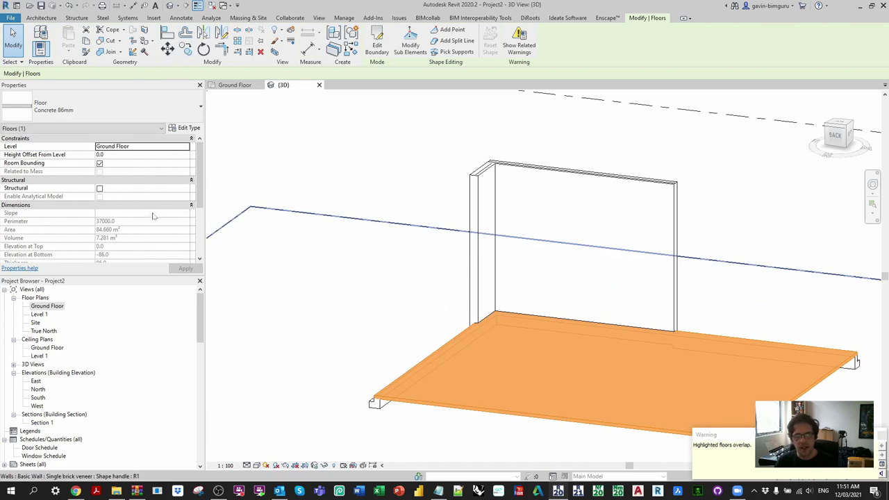
click(162, 147)
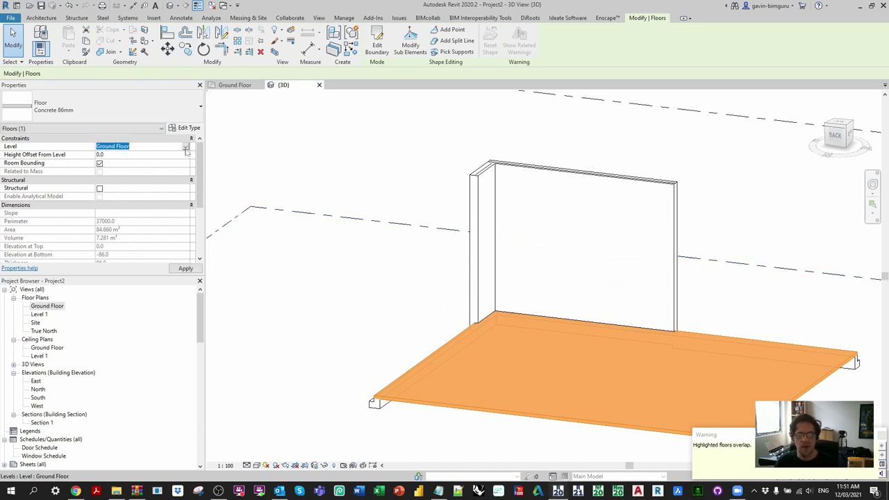
click(185, 147)
click(112, 162)
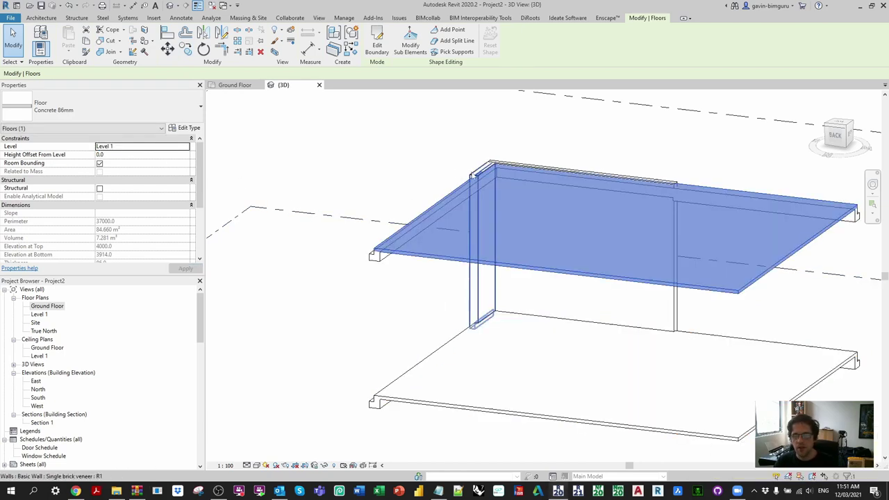
Select both brick veneer walls and the slab edge under the upper floor.
click(472, 177)
ctrl+click(655, 259)
shift+middle_drag(655, 260, 614, 273)
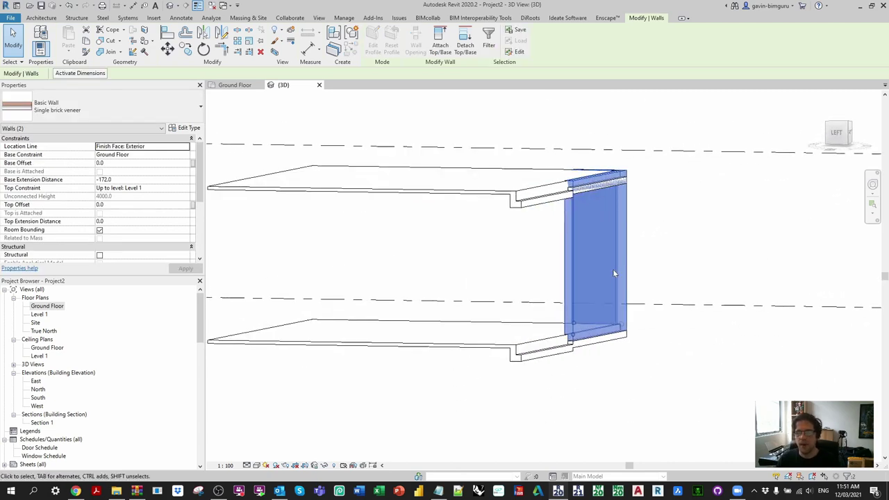
click(542, 196)
Select the brick veneer wall and the tall left wall and set their Top Offset to -86.
shift+middle_drag(618, 188, 589, 252)
ctrl+click(652, 205)
key(Escape)
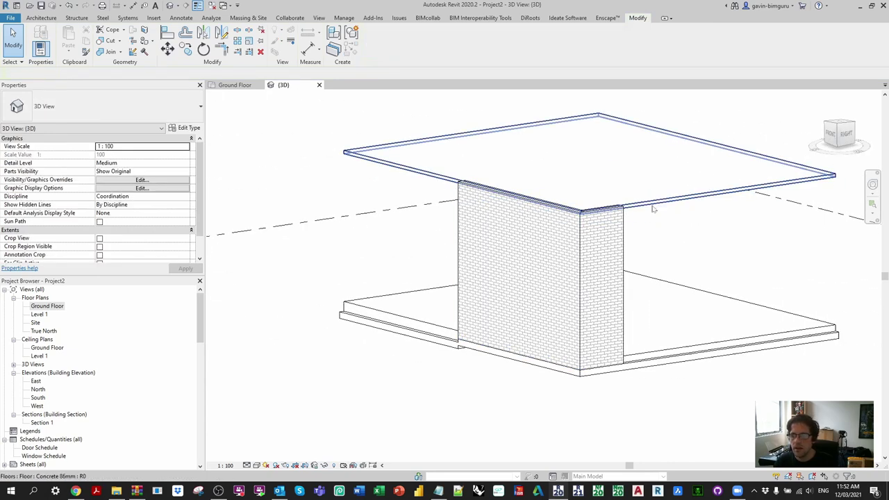
click(655, 204)
scroll(631, 238, up, 6)
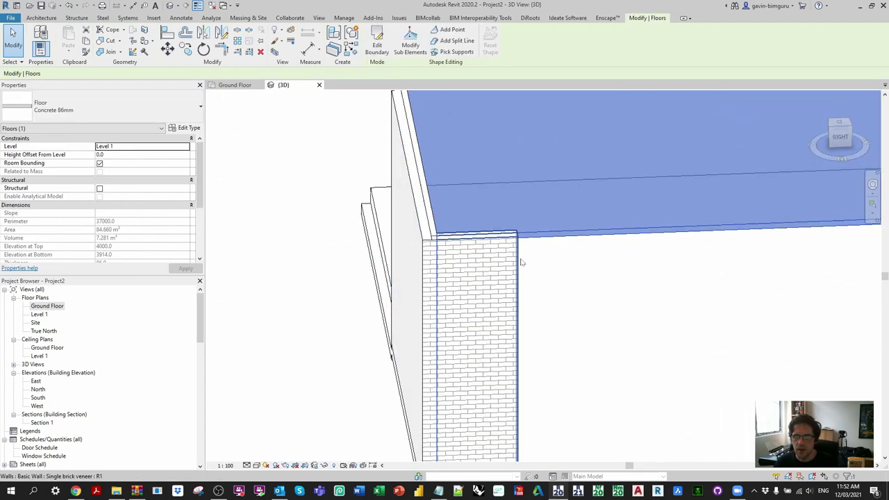
click(500, 278)
ctrl+click(415, 209)
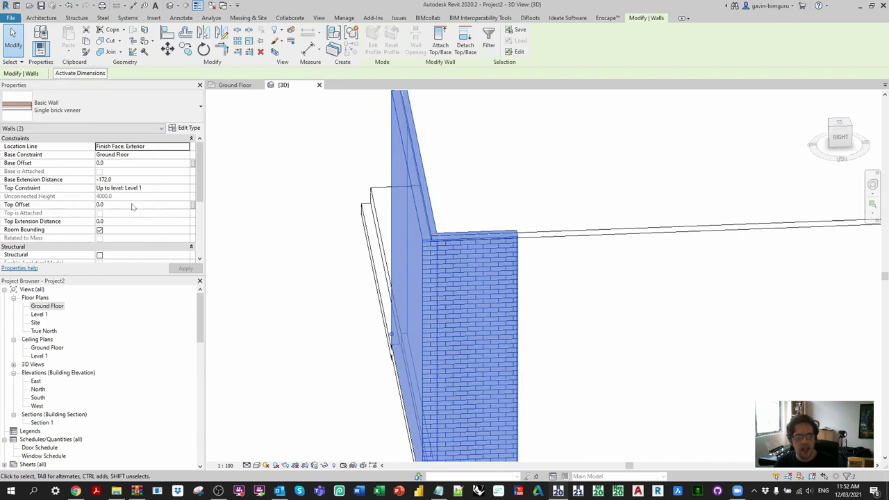
click(131, 204)
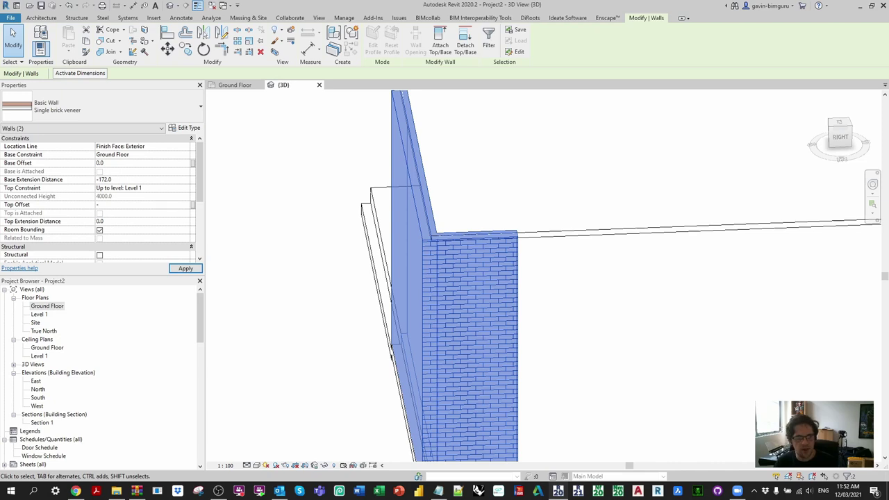
text(-86)
key(Return)
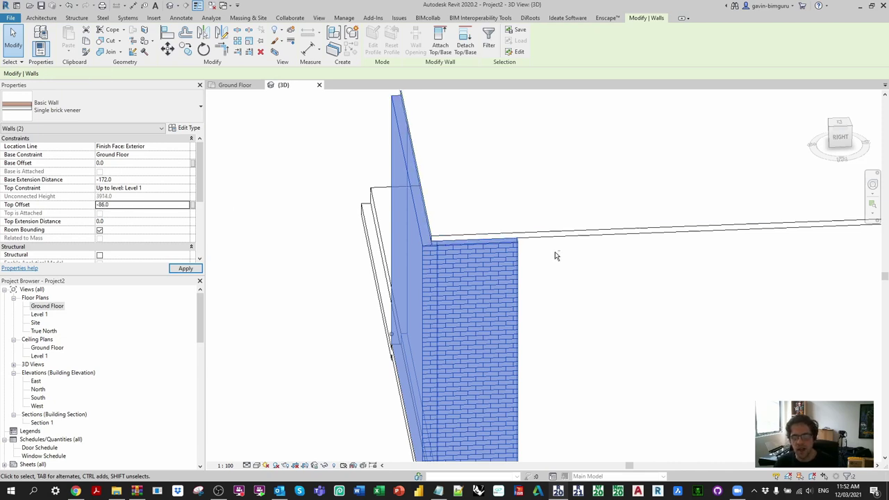
Check the brick walls from the back, confirming the long wall's brick Top Extension of 372.6.
shift+middle_drag(555, 254, 430, 251)
click(429, 251)
scroll(424, 236, up, 2)
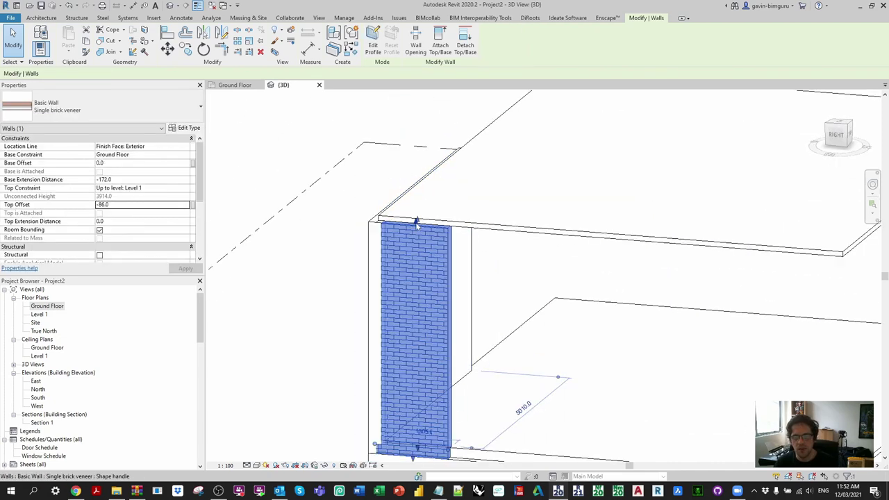
shift+middle_drag(417, 208, 333, 191)
click(323, 184)
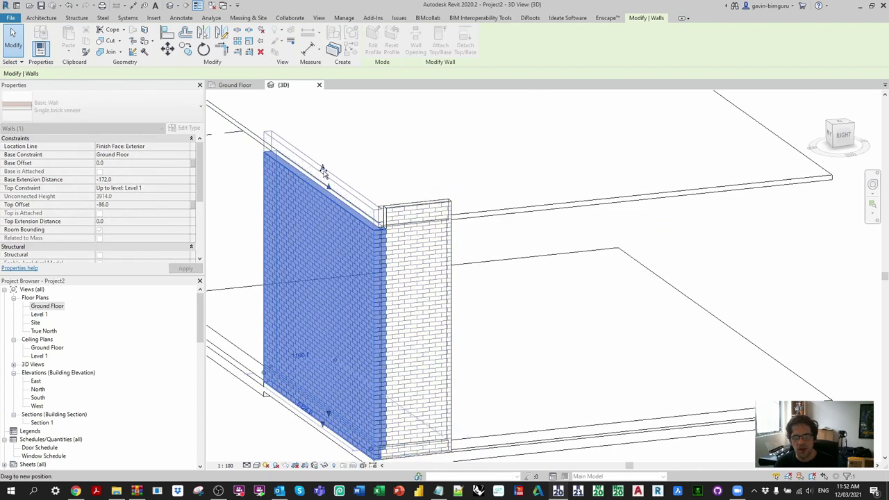
click(449, 170)
shift+middle_drag(450, 170, 538, 293)
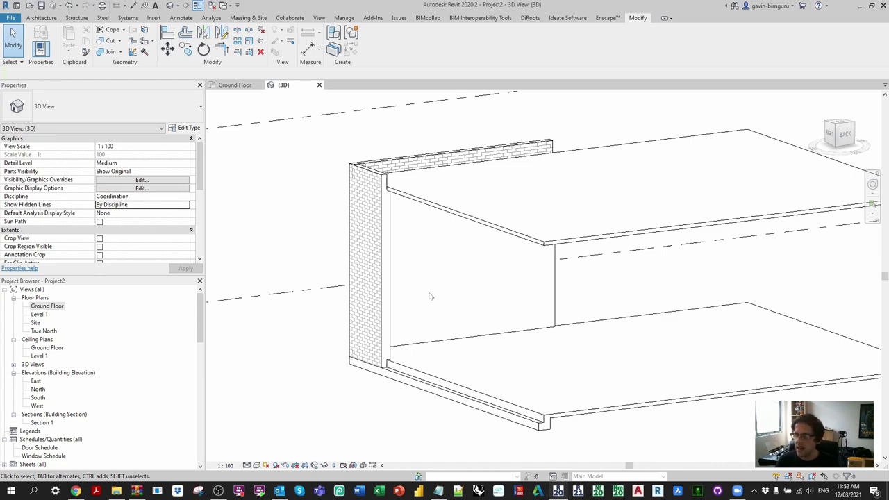
click(404, 277)
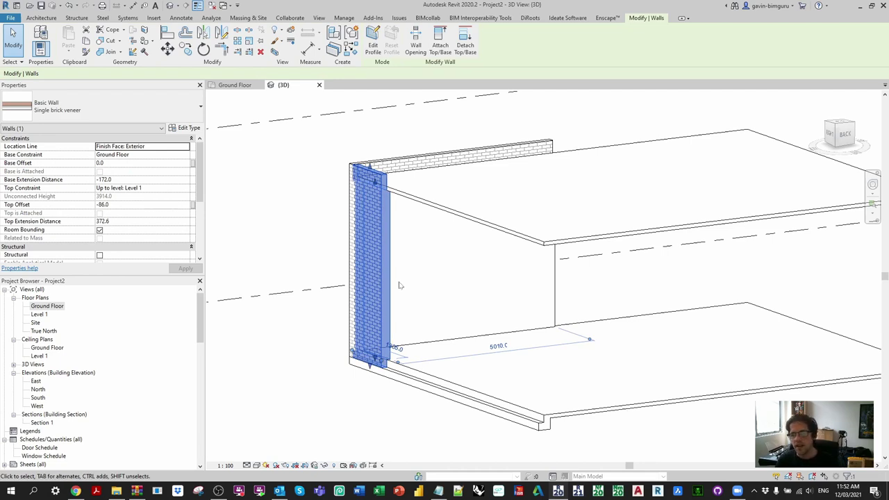
Draw a '250mm Brick Timber Stud, 90mm Timber Stud' stacked wall beside the brick wall and open its type properties.
middle_drag(395, 323, 478, 245)
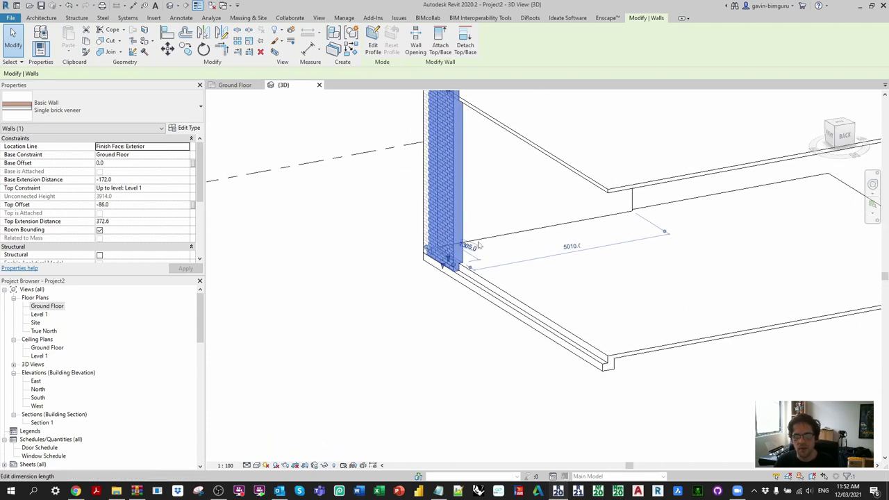
key(w)
key(a)
click(126, 109)
scroll(93, 289, down, 3)
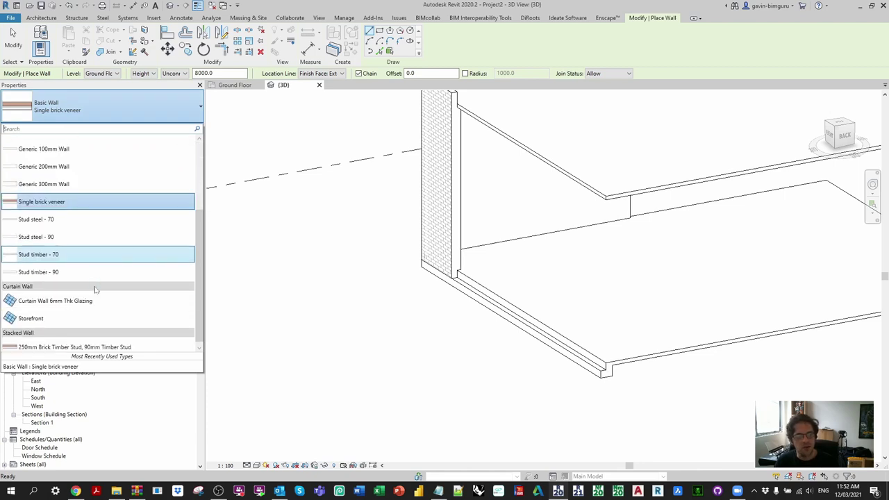
click(91, 343)
click(335, 305)
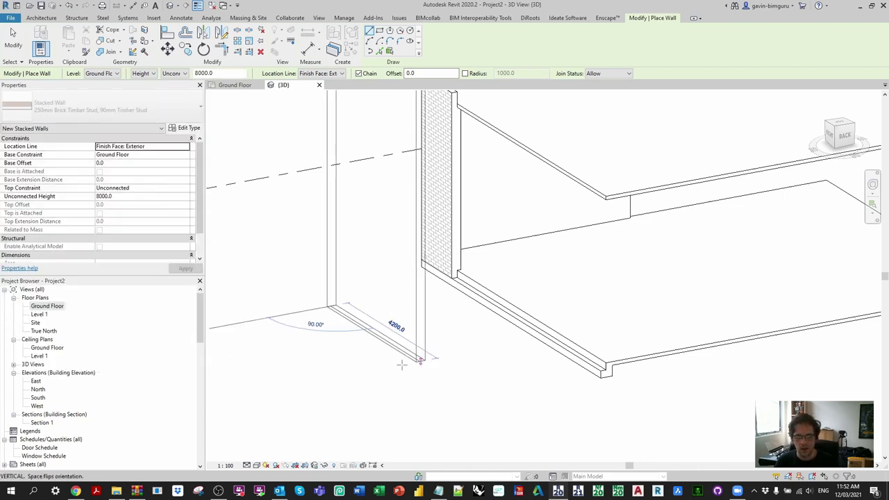
click(411, 346)
key(Escape)
key(Escape)
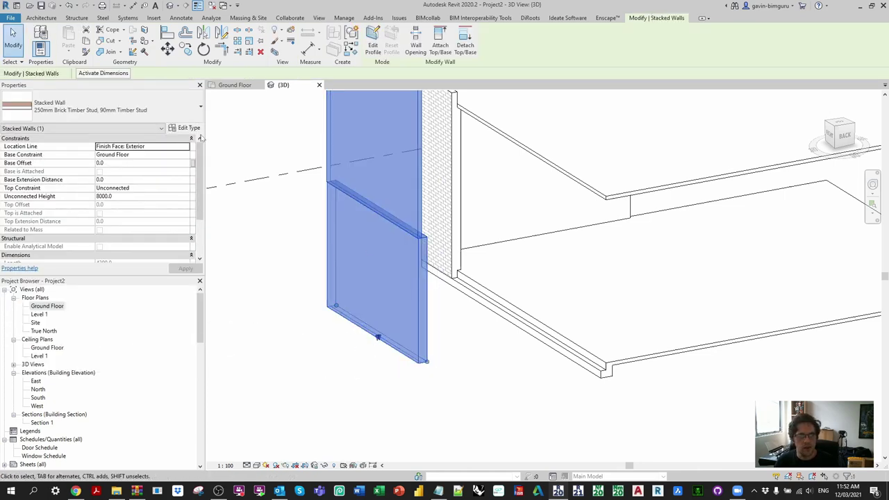
click(186, 129)
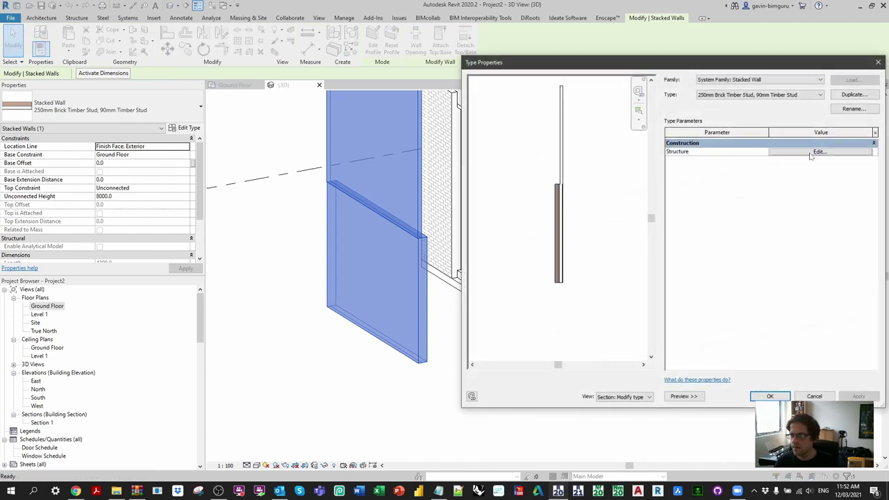
Insert a second Single brick veneer sub-wall and make both brick rows 1500 high.
click(810, 154)
click(687, 153)
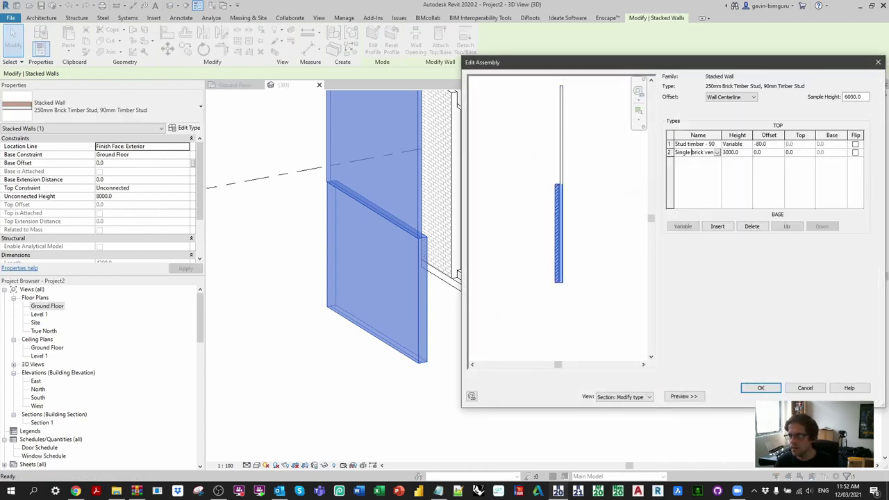
click(719, 226)
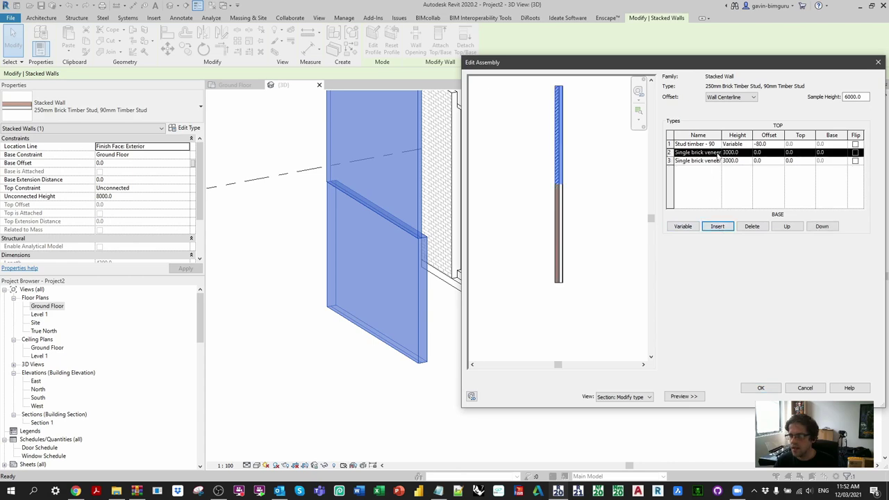
click(789, 152)
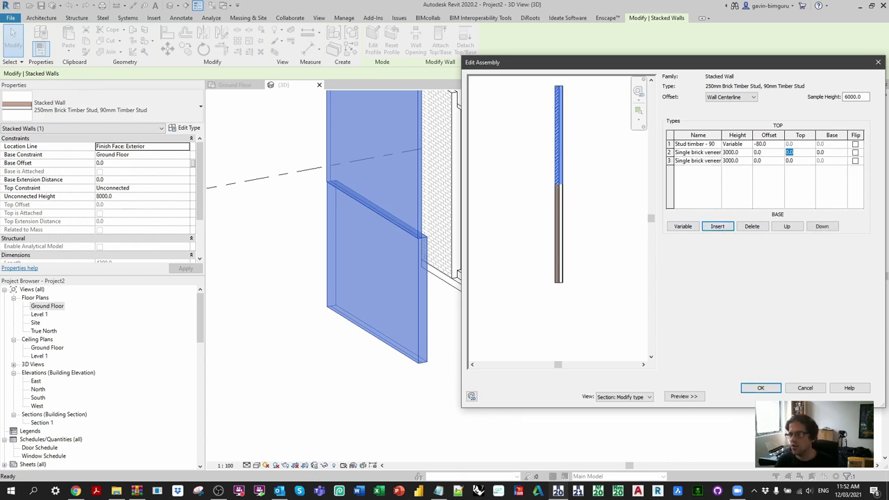
text(100)
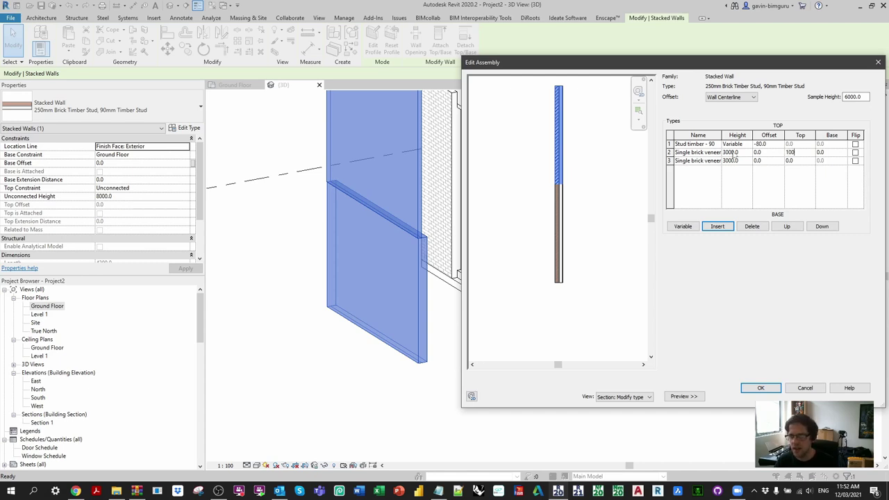
click(736, 153)
text(1500)
click(725, 160)
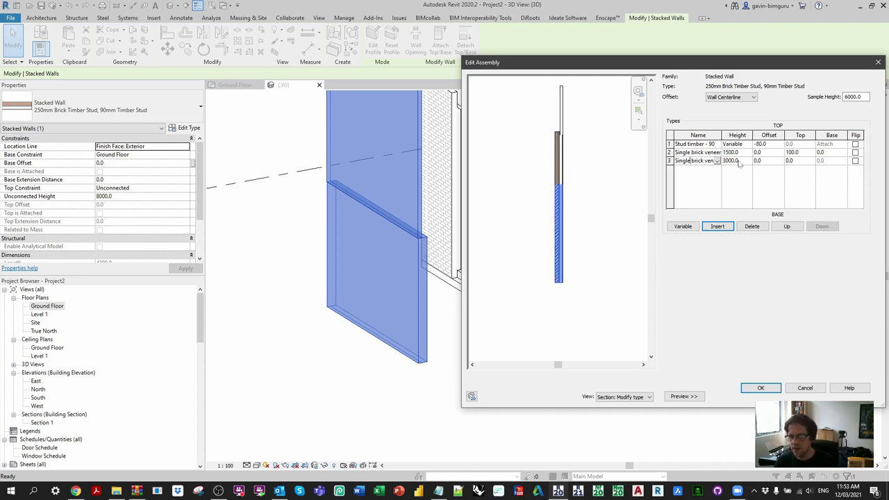
text(1500)
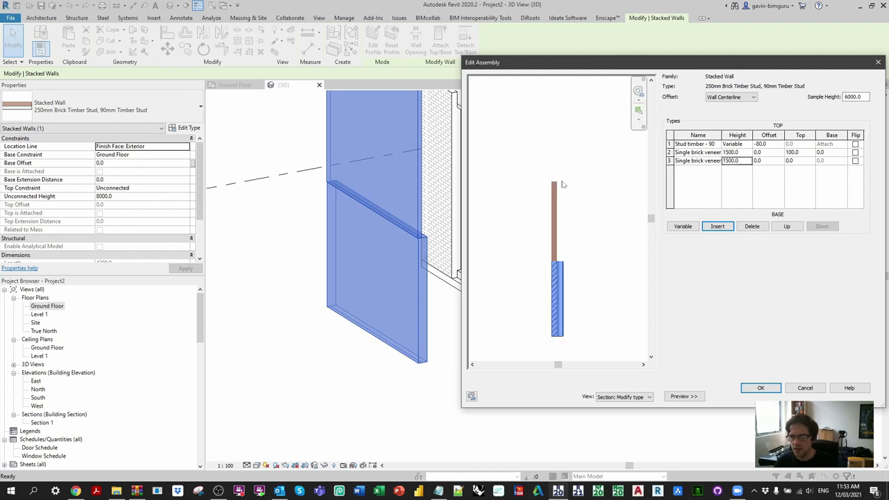
Set the second brick row's Top to 300 and accept the assembly and type properties.
scroll(549, 189, up, 5)
scroll(547, 189, up, 2)
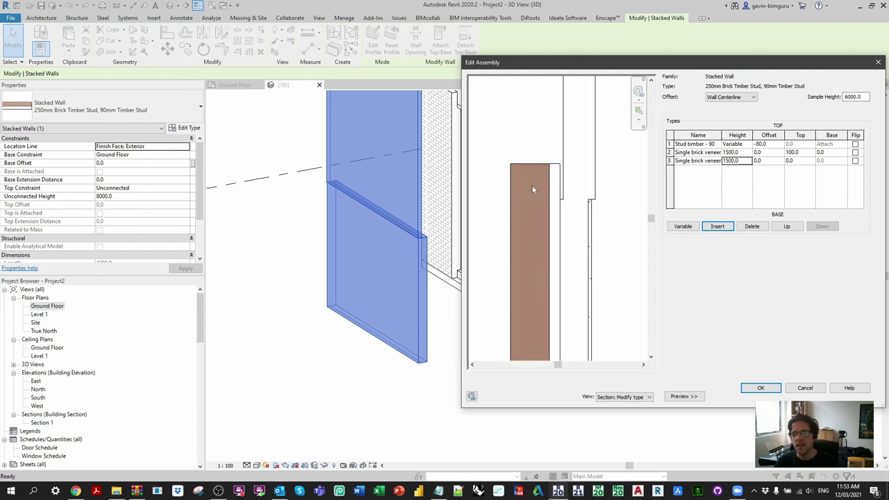
click(799, 152)
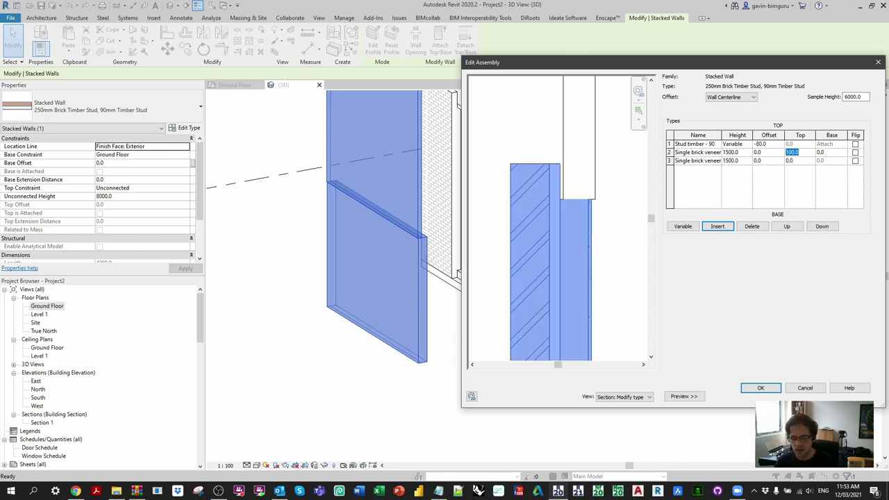
text(300)
key(Tab)
scroll(566, 189, down, 2)
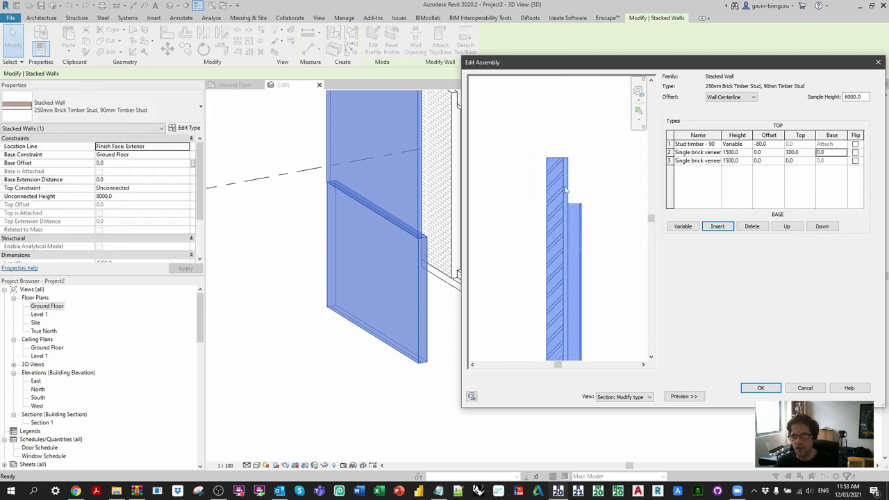
scroll(566, 189, down, 2)
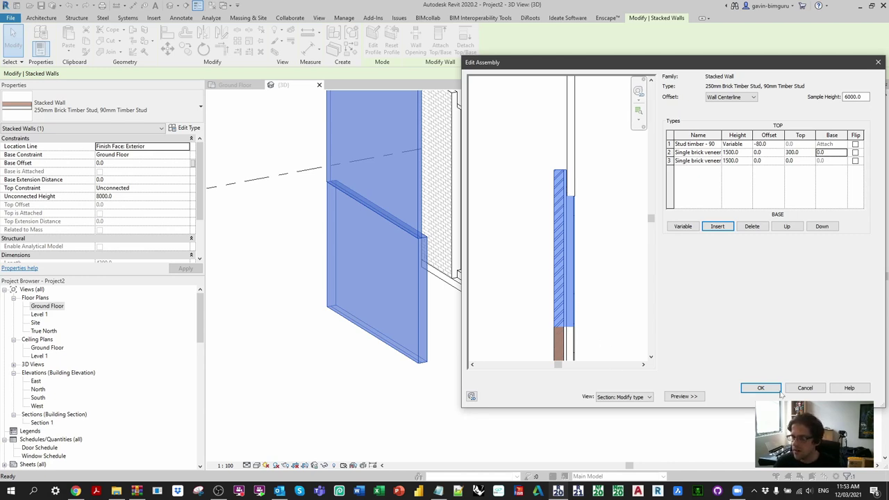
click(765, 389)
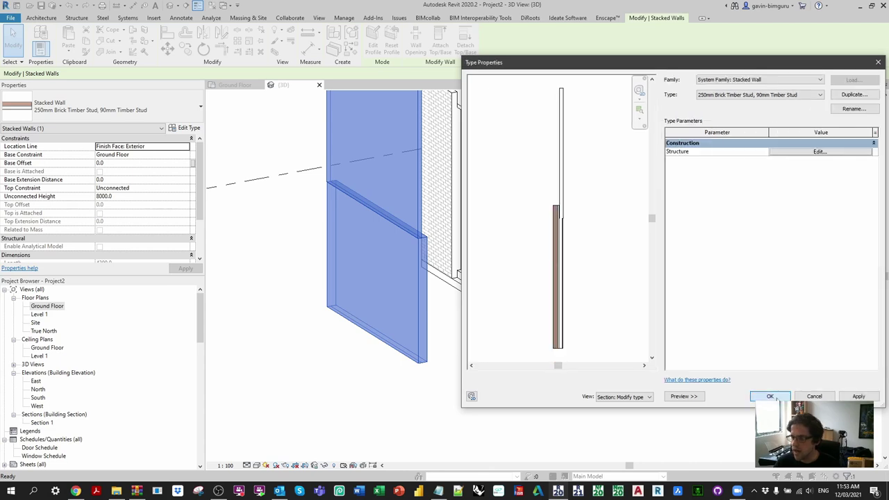
click(763, 397)
click(543, 384)
scroll(497, 366, down, 2)
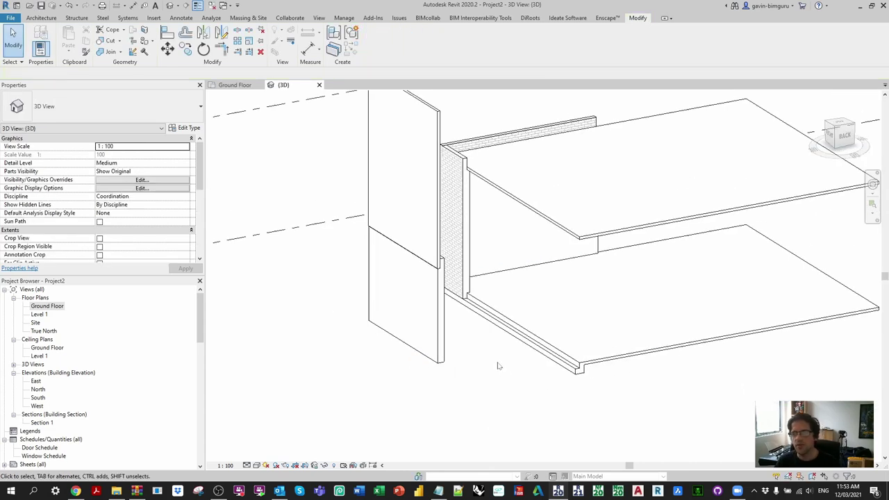